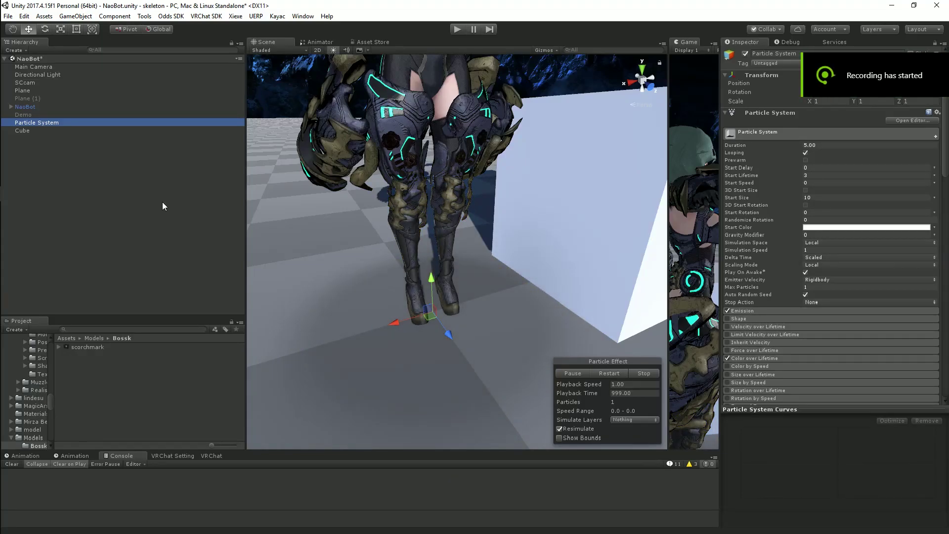
Turn off Color over Lifetime on the particle system and set its material's Range Edge Fade to 0
{"action": "left_click_drag", "start_coordinate": [457, 243], "coordinate": [502, 268], "text": "alt"}
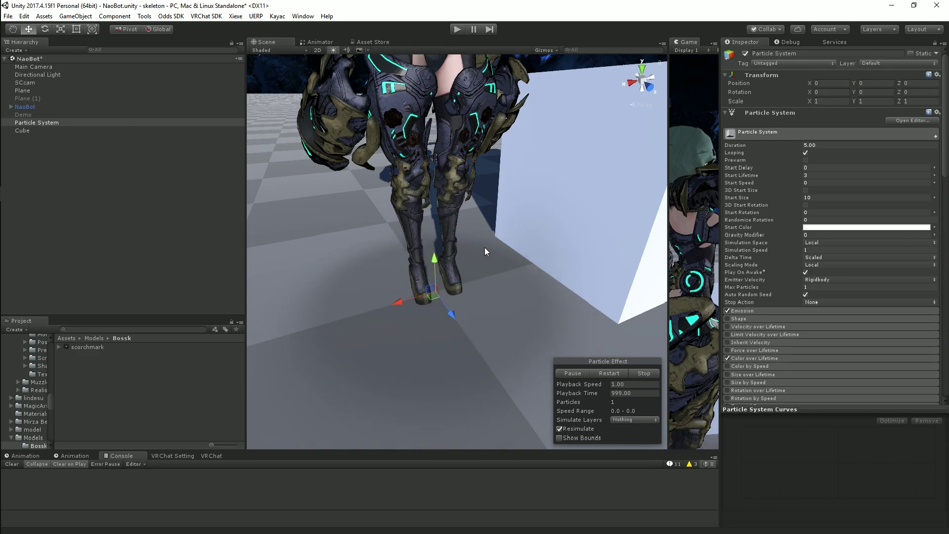
{"action": "scroll", "coordinate": [845, 274], "scroll_direction": "down", "scroll_amount": 10}
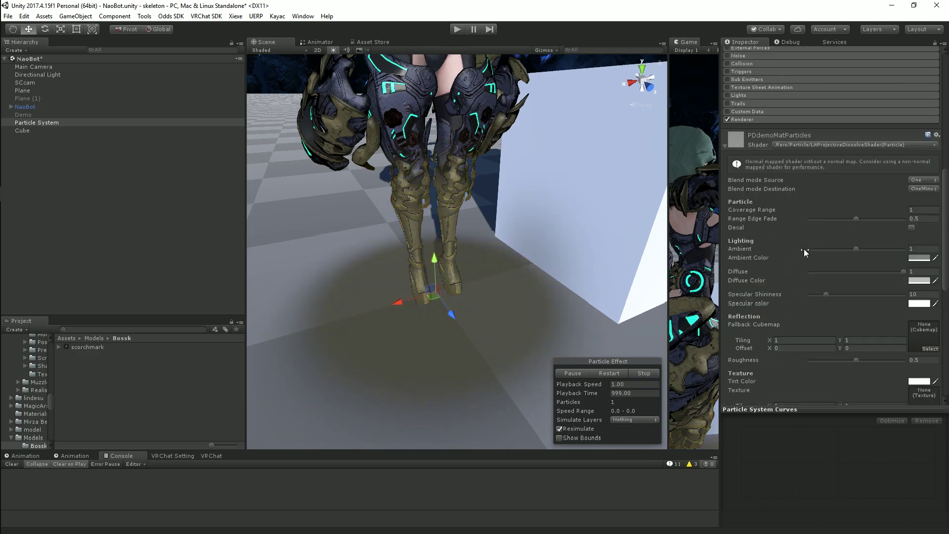
{"action": "scroll", "coordinate": [804, 252], "scroll_direction": "up", "scroll_amount": 2}
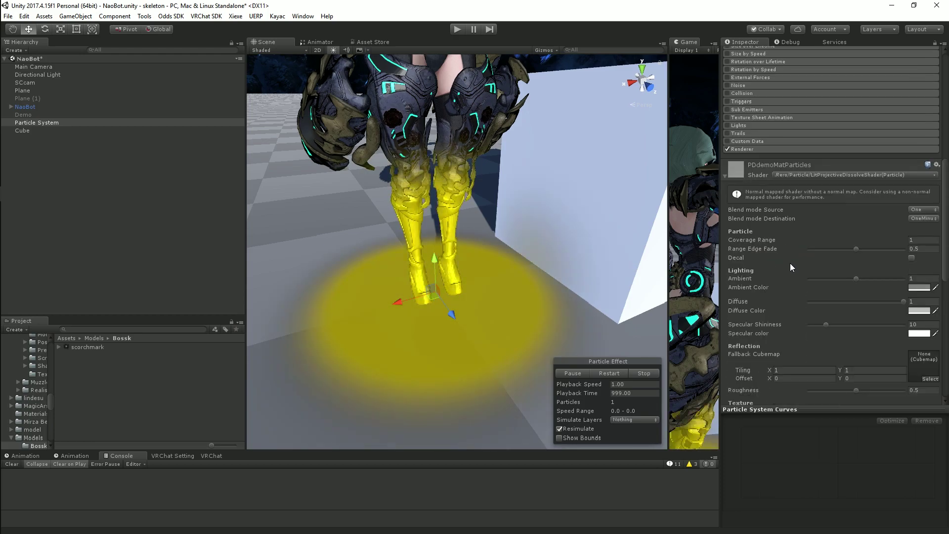
{"action": "scroll", "coordinate": [780, 252], "scroll_direction": "up", "scroll_amount": 8}
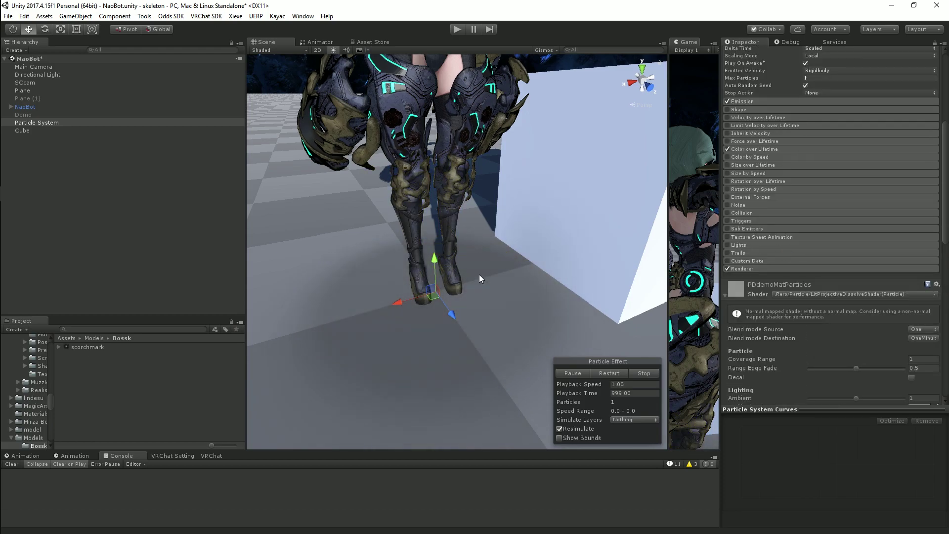
{"action": "left_click_drag", "start_coordinate": [434, 297], "coordinate": [452, 252]}
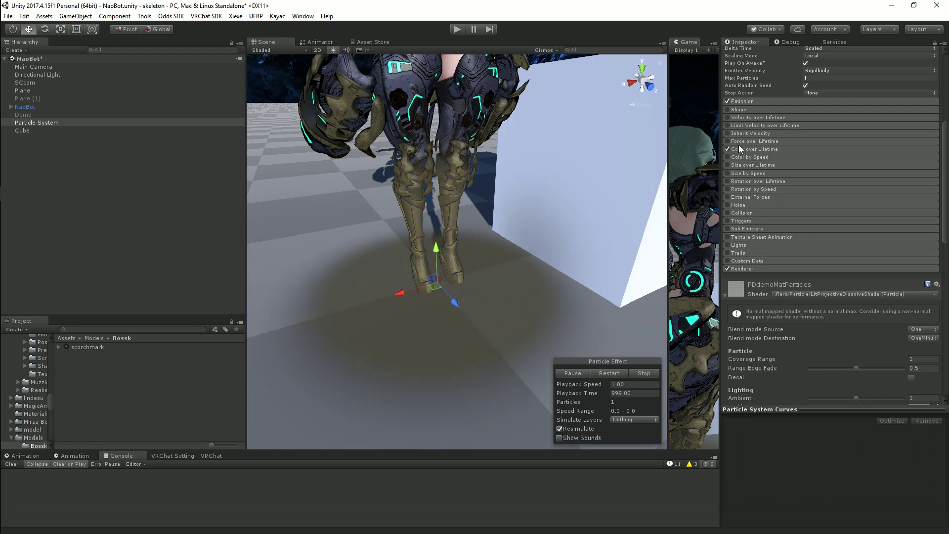
{"action": "left_click", "coordinate": [727, 149]}
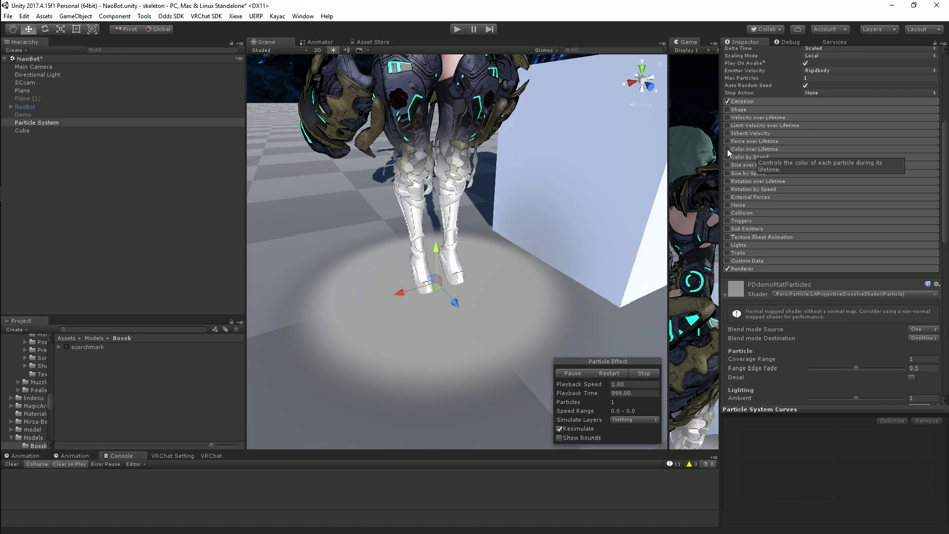
{"action": "left_click_drag", "start_coordinate": [854, 369], "coordinate": [793, 368]}
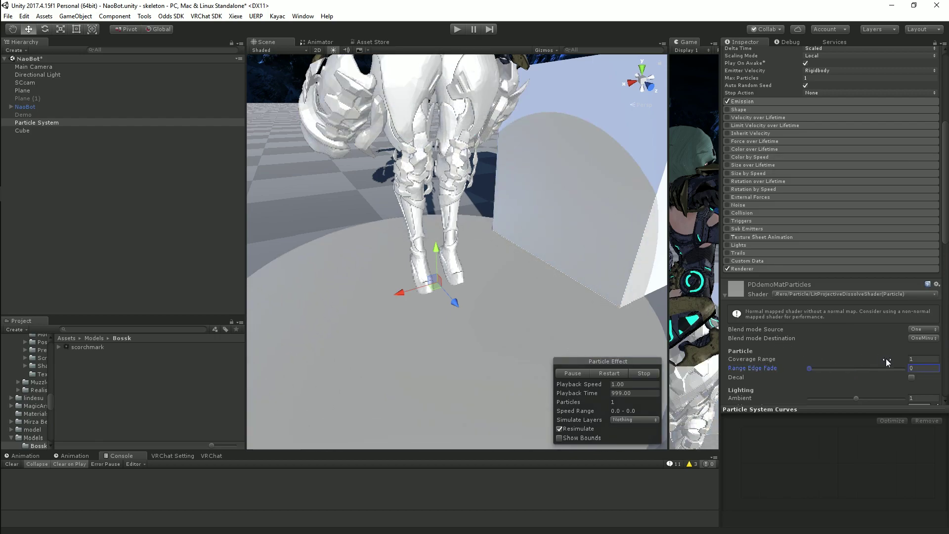
{"action": "left_click_drag", "start_coordinate": [583, 326], "coordinate": [525, 252], "text": "alt"}
Assign the scorchmark image to the Texture slot of the PDdemoMatParticles material
{"action": "scroll", "coordinate": [784, 304], "scroll_direction": "down", "scroll_amount": 6}
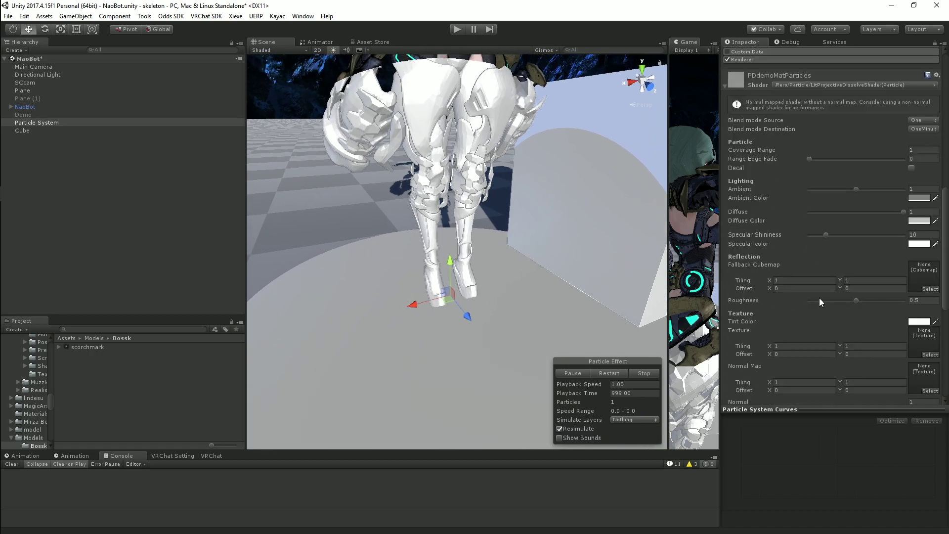
{"action": "scroll", "coordinate": [819, 301], "scroll_direction": "down", "scroll_amount": 2}
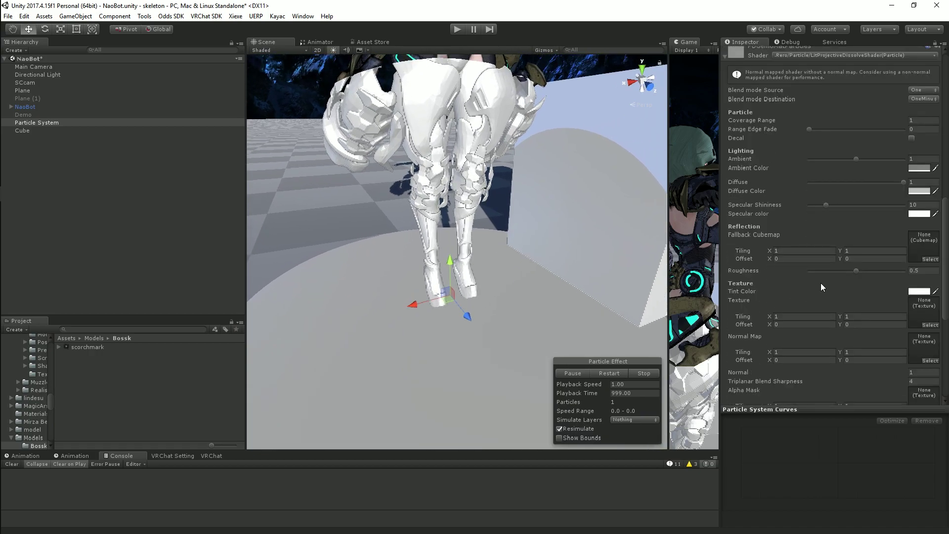
{"action": "left_click_drag", "start_coordinate": [92, 345], "coordinate": [916, 307]}
{"action": "right_click_drag", "start_coordinate": [484, 284], "coordinate": [472, 314]}
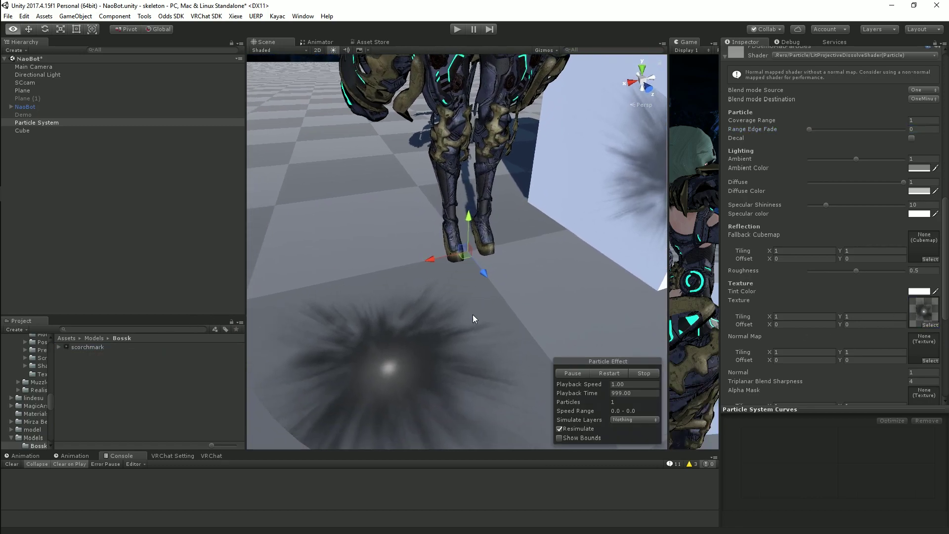
Search the textures for "bull" and assign the blue-purple BulletHole normal texture as the material's Normal Map
{"action": "left_click", "coordinate": [930, 362]}
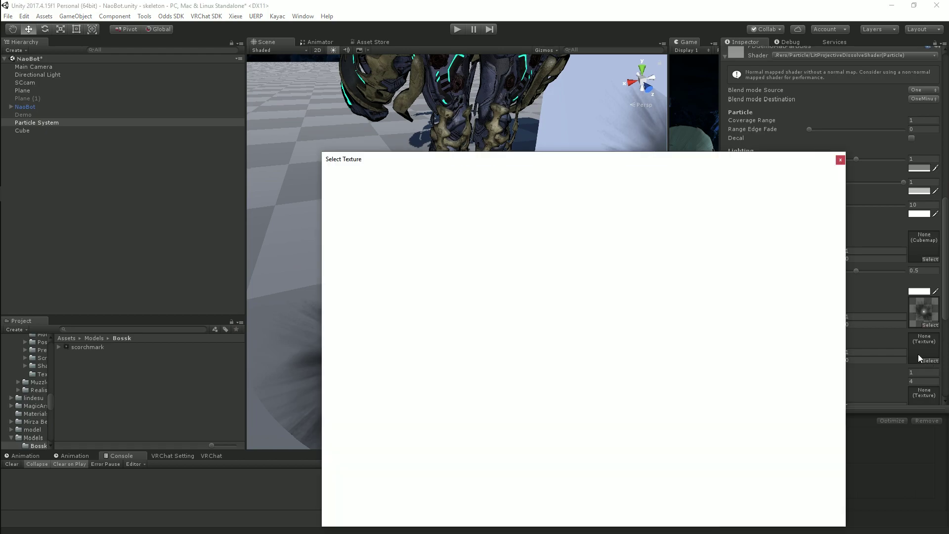
{"action": "type", "text": "bull"}
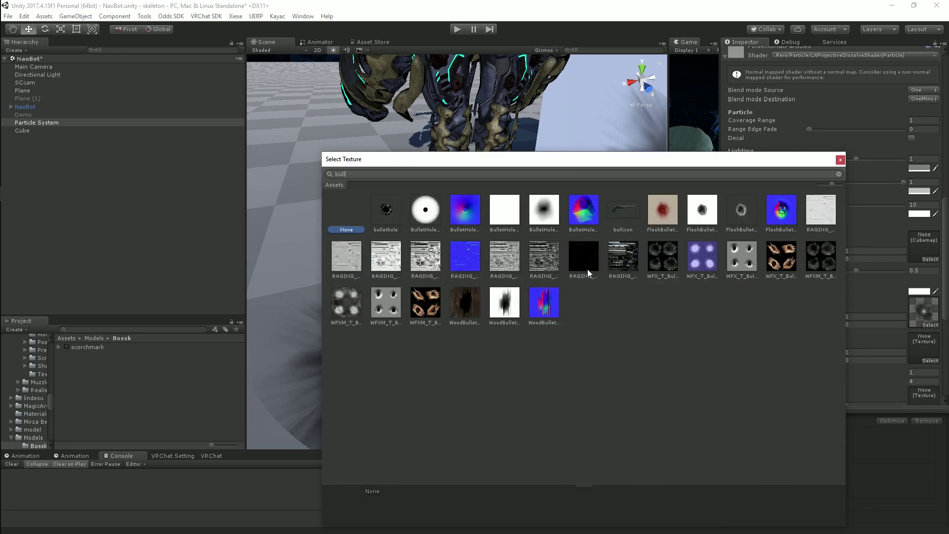
{"action": "double_click", "coordinate": [472, 208]}
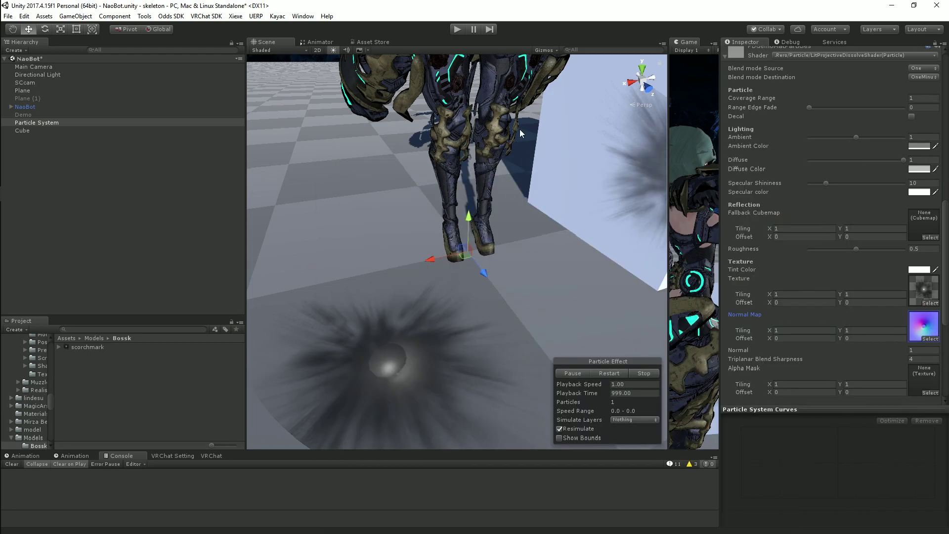
{"action": "right_click_drag", "start_coordinate": [431, 280], "coordinate": [464, 276]}
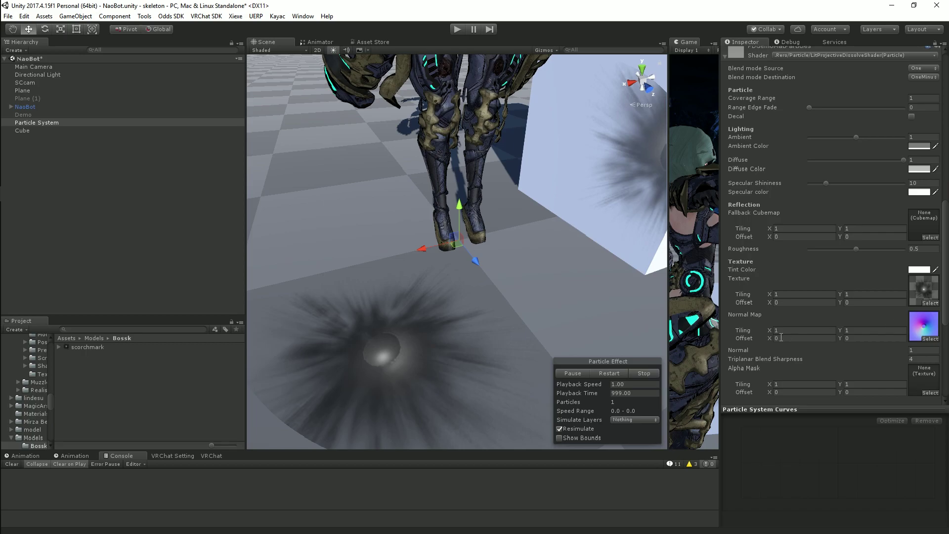
Set the Normal Map's Y offset to -0.03, leaving its X offset at 0
{"action": "left_click_drag", "start_coordinate": [768, 334], "coordinate": [767, 333]}
{"action": "left_click_drag", "start_coordinate": [770, 339], "coordinate": [838, 338]}
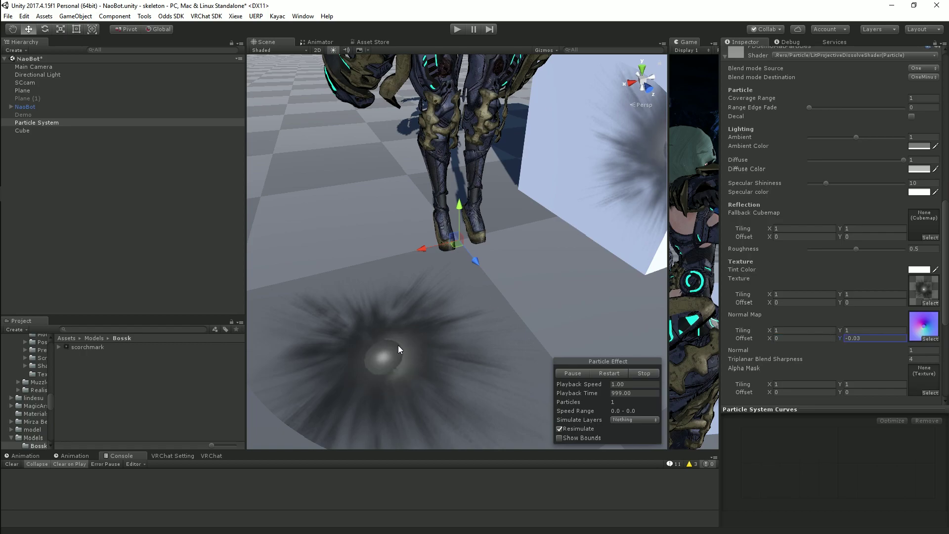
{"action": "mouse_move", "coordinate": [457, 265]}
{"action": "left_mouse_down", "text": "alt"}
{"action": "mouse_move", "coordinate": [483, 255]}
{"action": "mouse_move", "coordinate": [458, 263]}
{"action": "left_mouse_up", "text": "alt"}
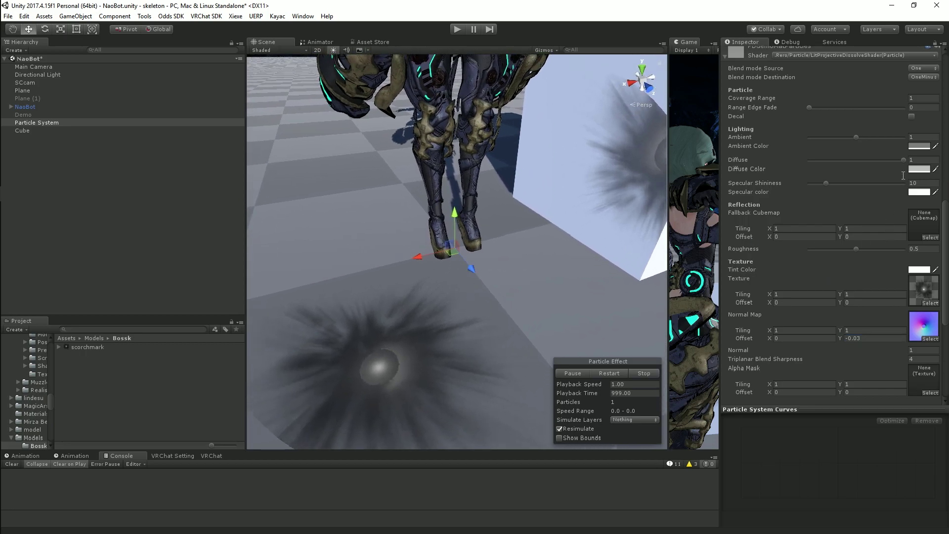
Try moving the particle system around the floor to test how the scorch mark projects
{"action": "scroll", "coordinate": [903, 174], "scroll_direction": "up", "scroll_amount": 3}
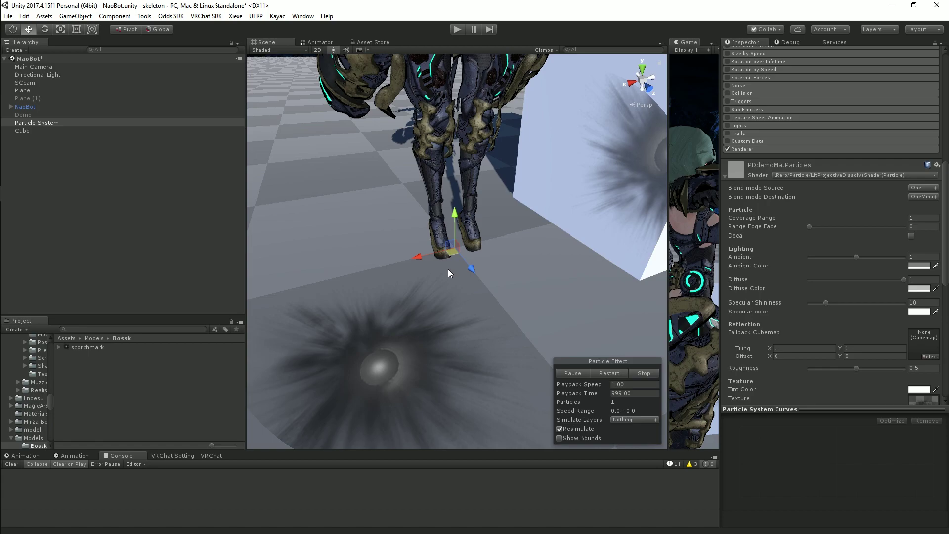
{"action": "left_click_drag", "start_coordinate": [448, 269], "coordinate": [399, 328]}
{"action": "left_click", "coordinate": [85, 123]}
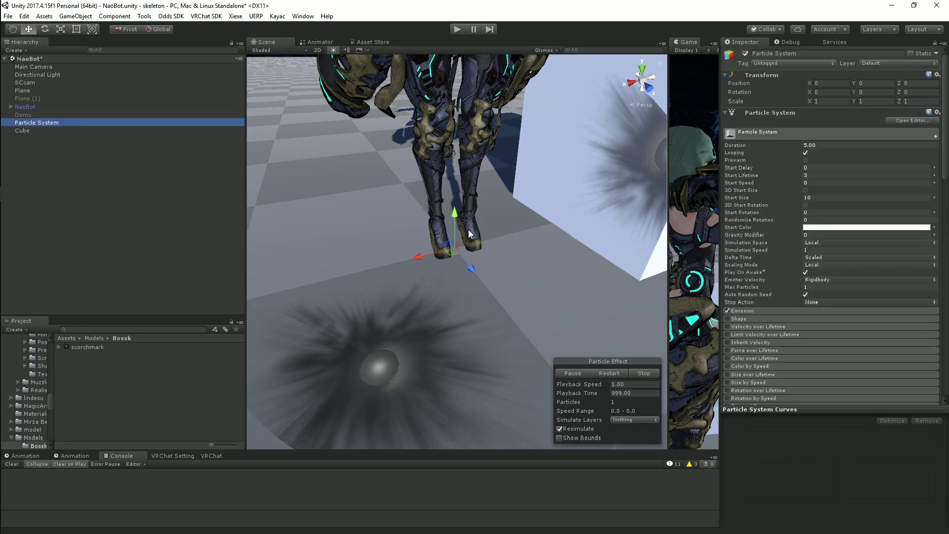
{"action": "left_click_drag", "start_coordinate": [452, 254], "coordinate": [345, 301]}
Enable Decal on the particle material and set its Coverage Range to 3.25
{"action": "scroll", "coordinate": [819, 263], "scroll_direction": "down", "scroll_amount": 10}
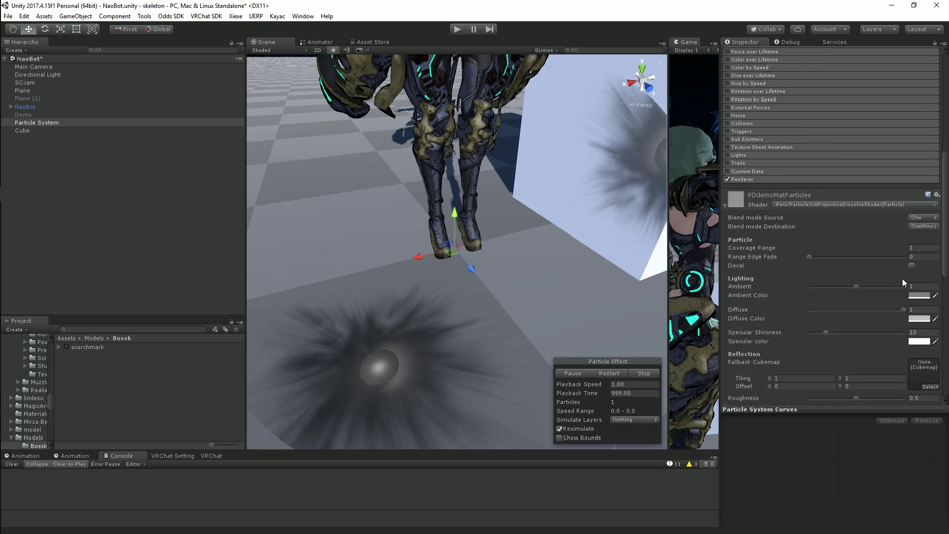
{"action": "left_click", "coordinate": [911, 266]}
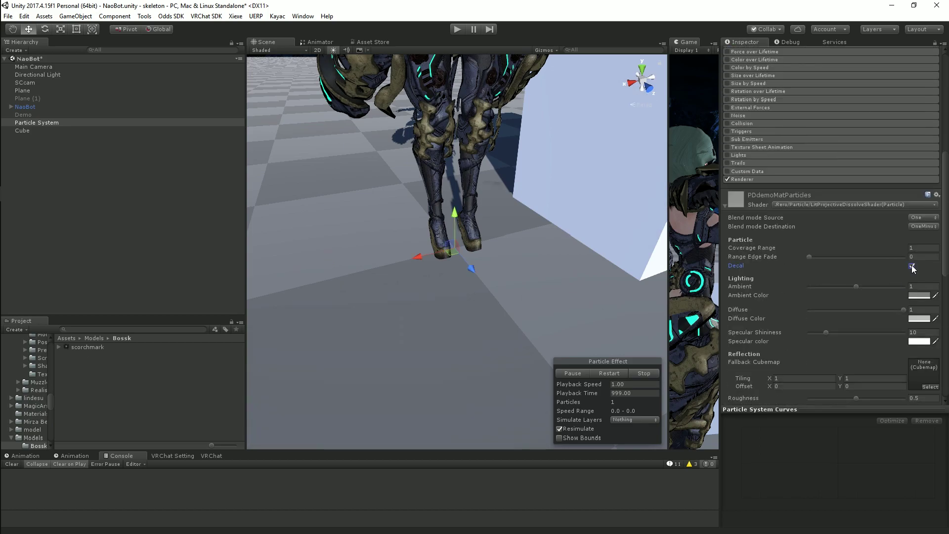
{"action": "left_click_drag", "start_coordinate": [499, 282], "coordinate": [568, 276], "text": "alt"}
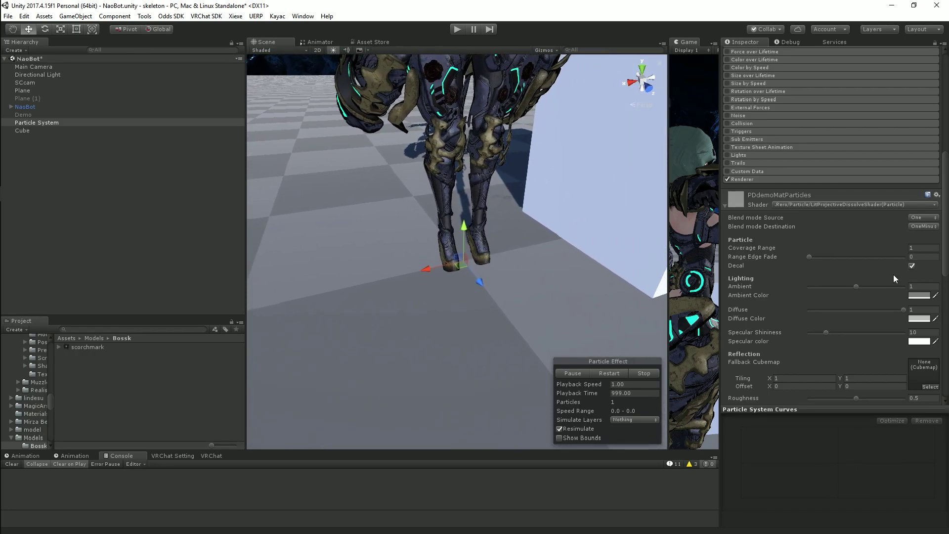
{"action": "left_click_drag", "start_coordinate": [886, 247], "coordinate": [923, 248]}
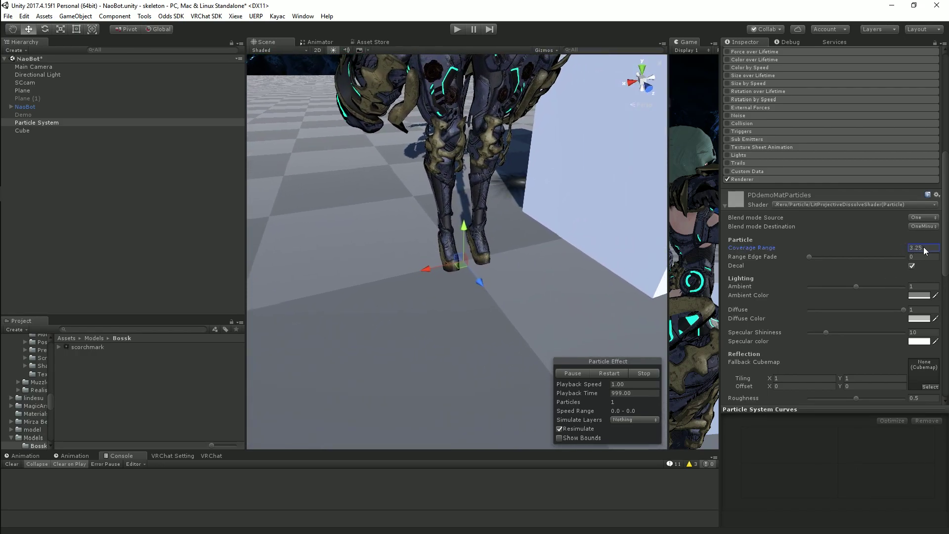
{"action": "right_click_drag", "start_coordinate": [454, 252], "coordinate": [547, 230]}
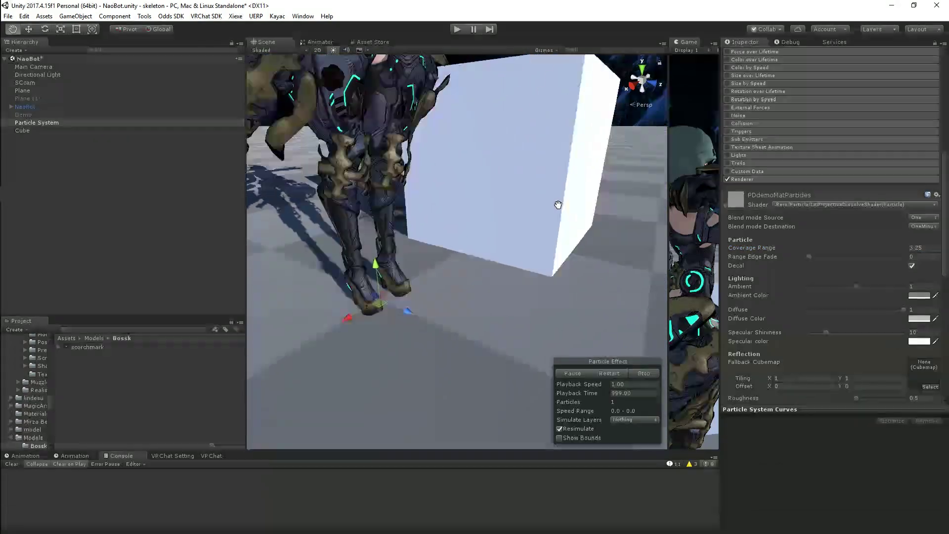
Set the scorchmark texture's Wrap Mode to Repeat and apply its import settings
{"action": "scroll", "coordinate": [917, 318], "scroll_direction": "down", "scroll_amount": 5}
{"action": "left_click", "coordinate": [917, 261]}
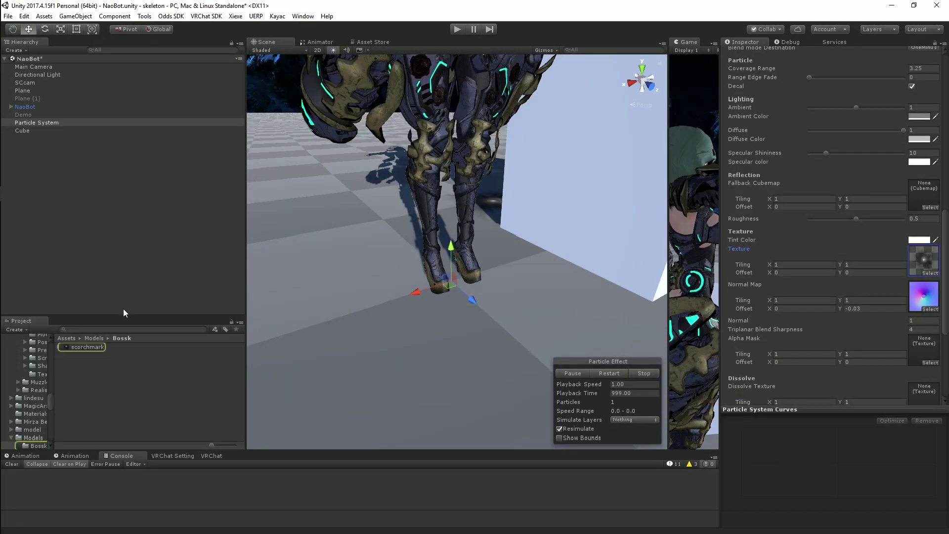
{"action": "left_click", "coordinate": [100, 352]}
{"action": "left_click", "coordinate": [821, 191]}
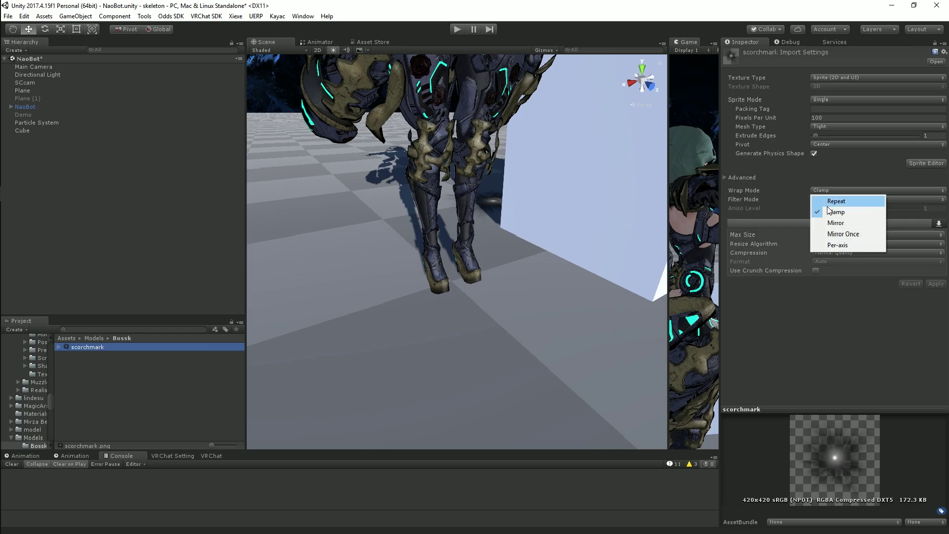
{"action": "left_click", "coordinate": [829, 203]}
{"action": "right_click_drag", "start_coordinate": [494, 238], "coordinate": [445, 208]}
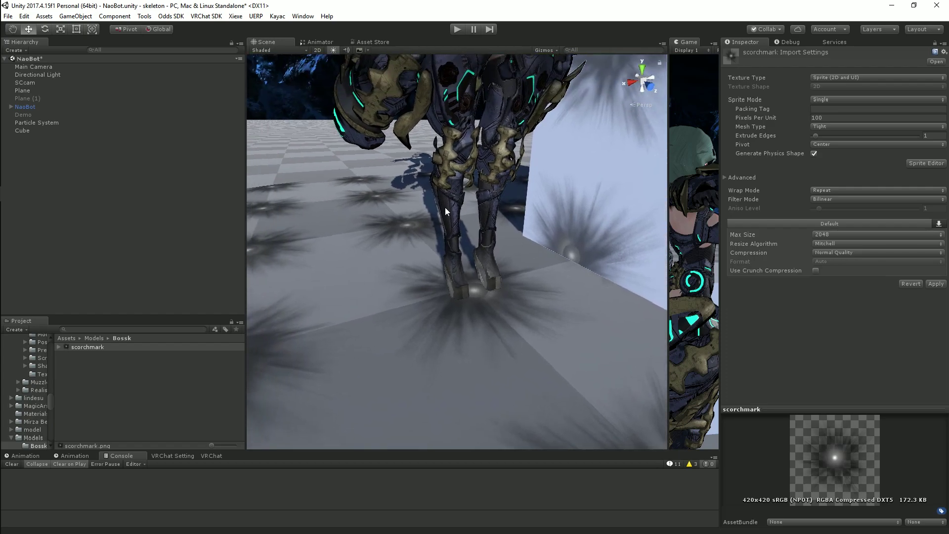
{"action": "left_click", "coordinate": [68, 122]}
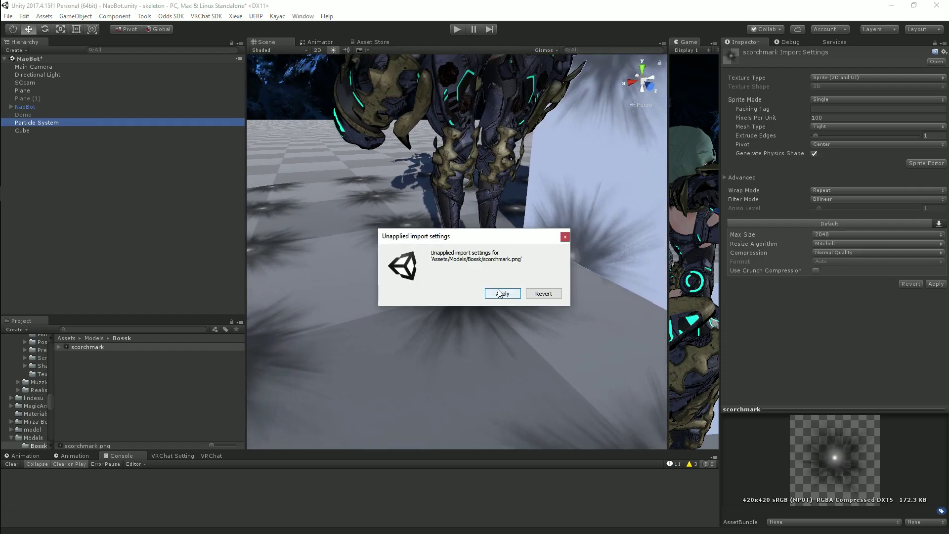
{"action": "left_click", "coordinate": [502, 292]}
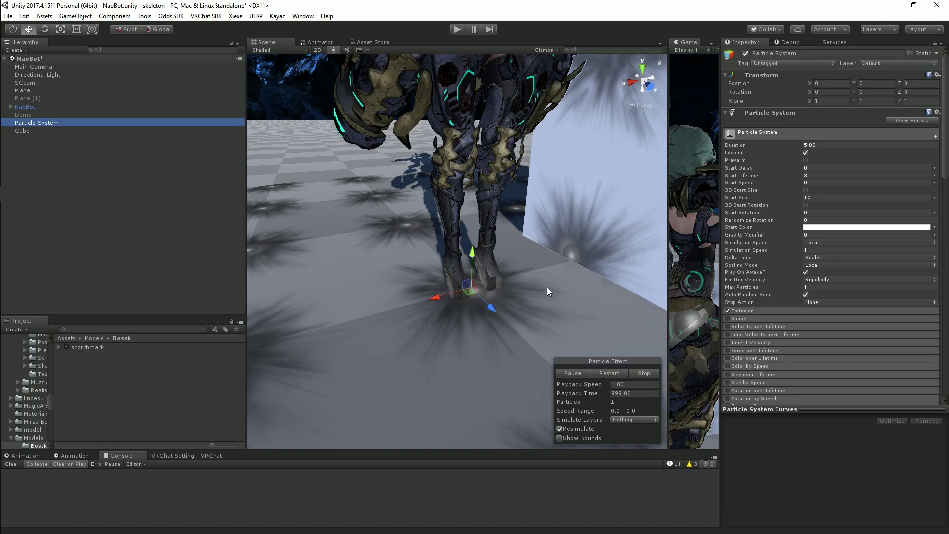
Try moving the particle system across the floor to test the repeating decal, and undo the move
{"action": "scroll", "coordinate": [786, 306], "scroll_direction": "down", "scroll_amount": 10}
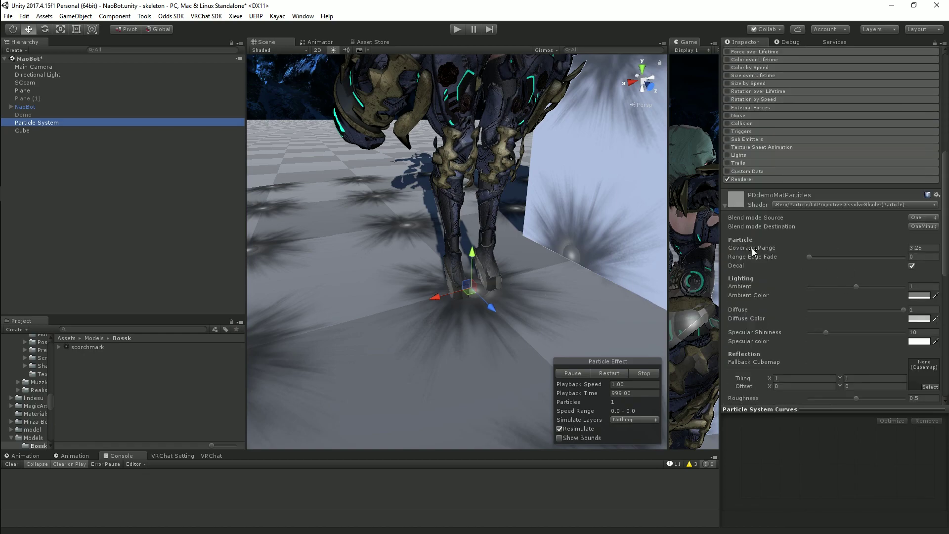
{"action": "scroll", "coordinate": [775, 255], "scroll_direction": "down", "scroll_amount": 6}
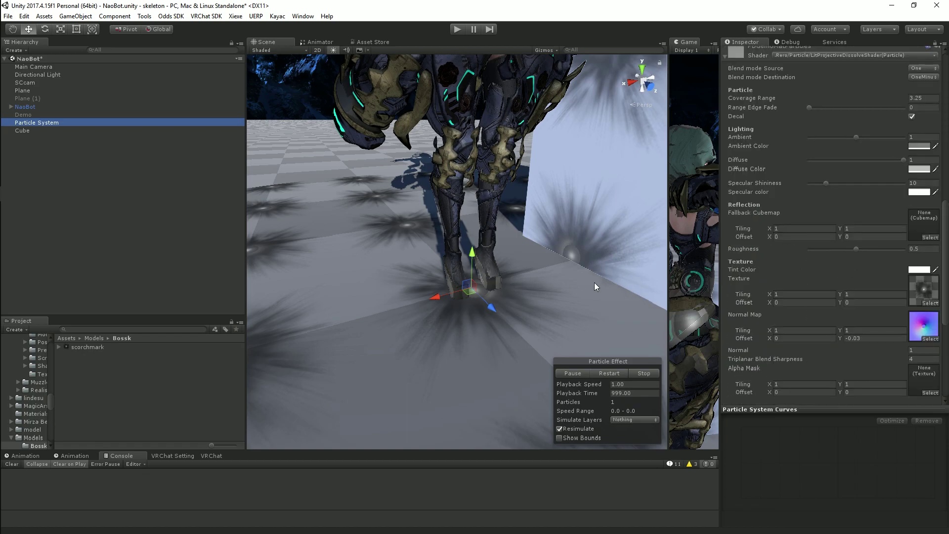
{"action": "scroll", "coordinate": [842, 267], "scroll_direction": "up", "scroll_amount": 3}
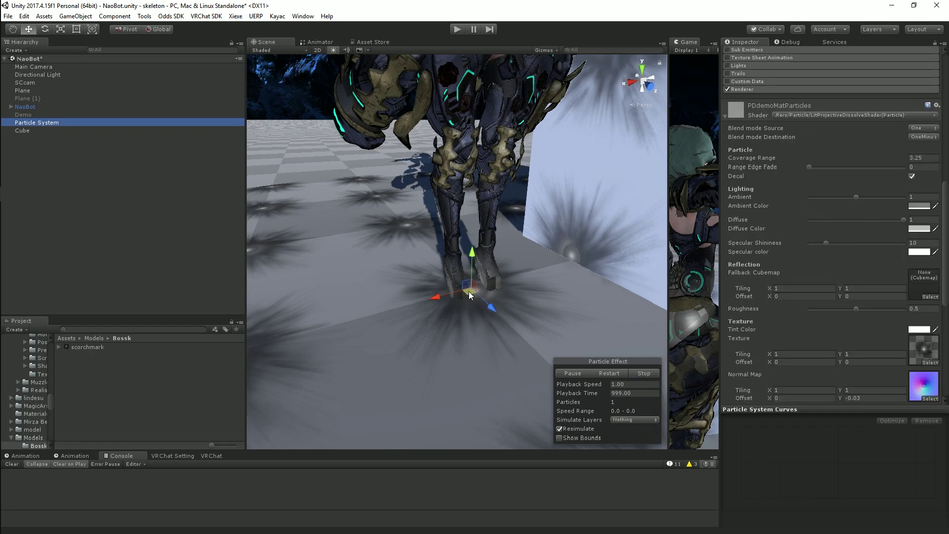
{"action": "left_click_drag", "start_coordinate": [436, 297], "coordinate": [489, 302]}
{"action": "key", "text": "ctrl+z"}
{"action": "key", "text": "ctrl+z"}
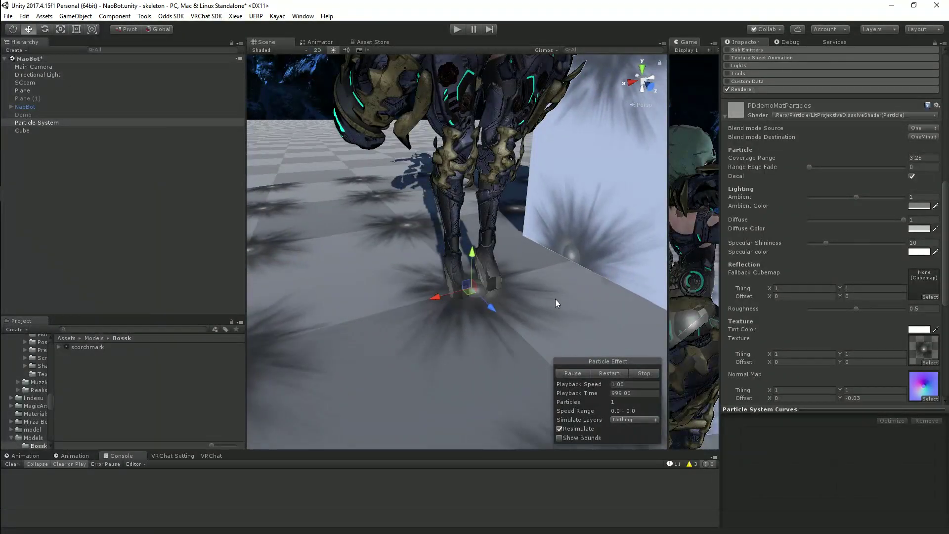
{"action": "mouse_move", "coordinate": [494, 267]}
{"action": "right_mouse_down"}
{"action": "mouse_move", "coordinate": [514, 266]}
{"action": "mouse_move", "coordinate": [501, 274]}
{"action": "right_mouse_up"}
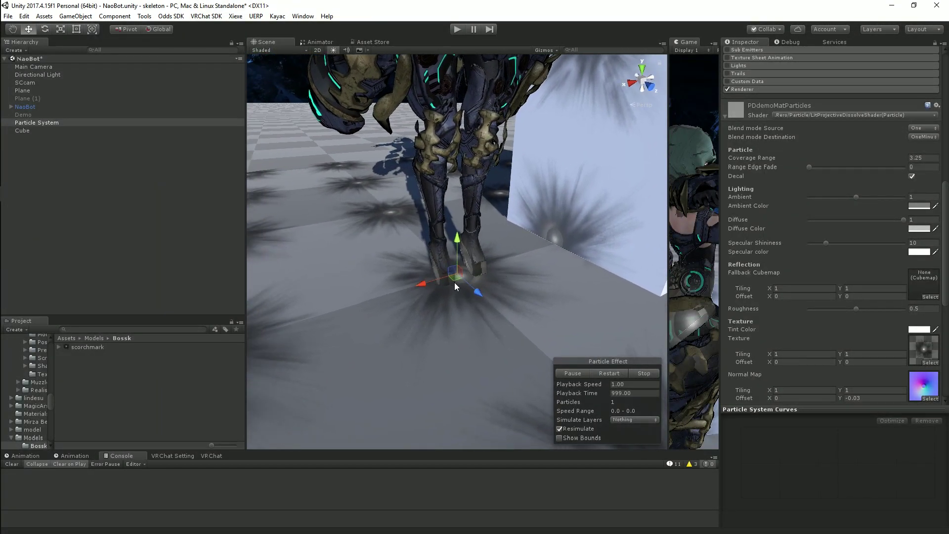
{"action": "mouse_move", "coordinate": [454, 283]}
{"action": "left_mouse_down"}
{"action": "mouse_move", "coordinate": [395, 319]}
{"action": "mouse_move", "coordinate": [400, 387]}
{"action": "mouse_move", "coordinate": [514, 376]}
{"action": "mouse_move", "coordinate": [552, 282]}
{"action": "mouse_move", "coordinate": [520, 236]}
{"action": "mouse_move", "coordinate": [454, 274]}
{"action": "left_mouse_up"}
Set the scorch mark texture's Tiling to X 2 and Y 2 on the particle material
{"action": "scroll", "coordinate": [801, 180], "scroll_direction": "down", "scroll_amount": 3}
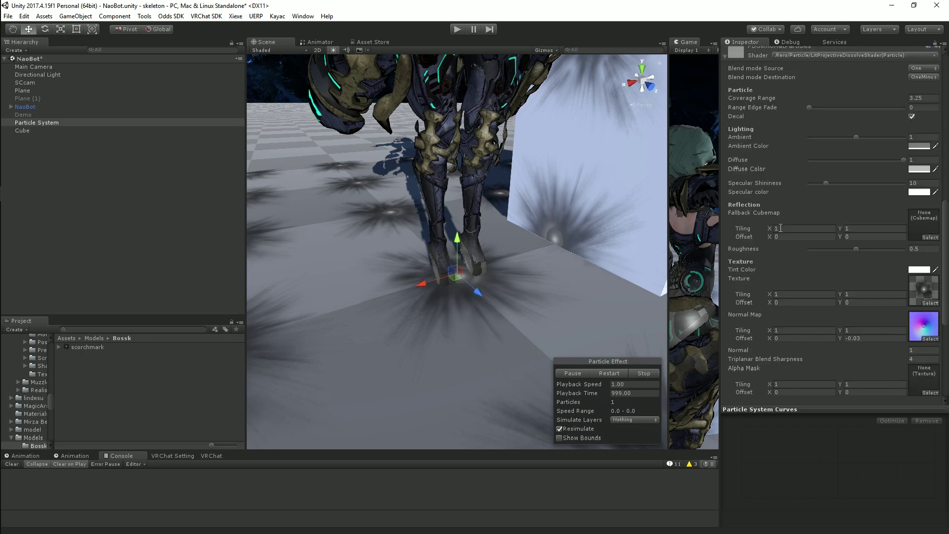
{"action": "left_click", "coordinate": [790, 295]}
{"action": "type", "text": "2"}
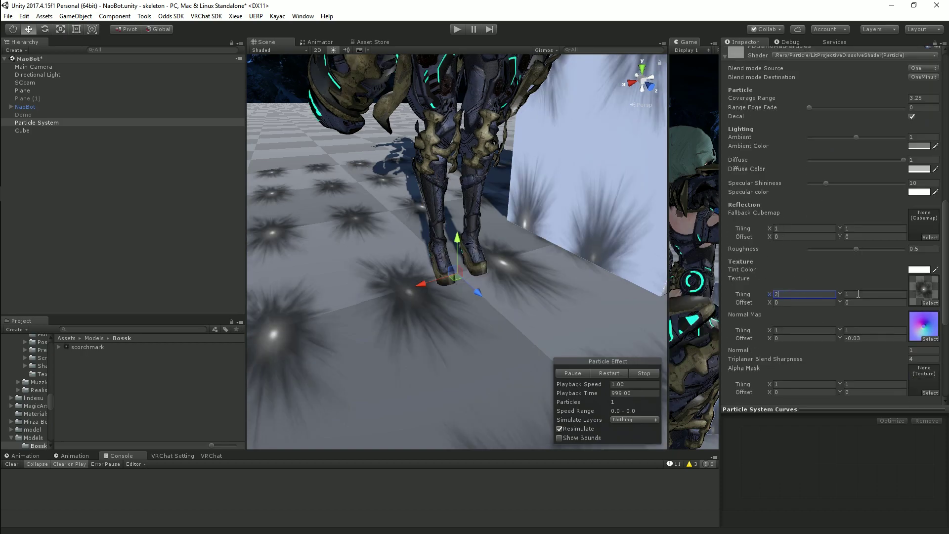
{"action": "left_click", "coordinate": [858, 293]}
{"action": "type", "text": "2"}
Set the normal map's Tiling to X 2 and Y 2 to match the texture
{"action": "left_click", "coordinate": [803, 330]}
{"action": "type", "text": "2"}
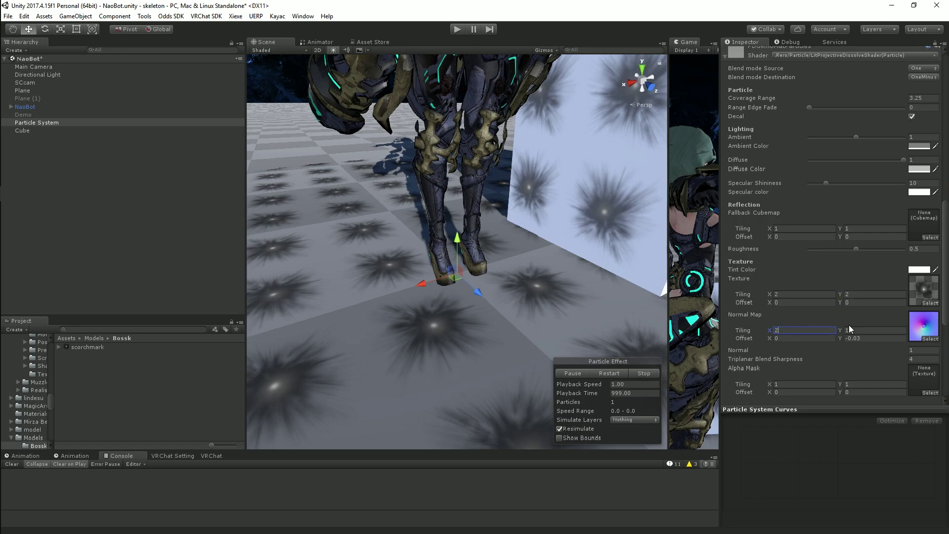
{"action": "left_click", "coordinate": [853, 330]}
{"action": "type", "text": "2"}
Set the scorch mark texture's Offset to X 0.5 and Y 0.5
{"action": "left_click_drag", "start_coordinate": [472, 314], "coordinate": [509, 279], "text": "alt"}
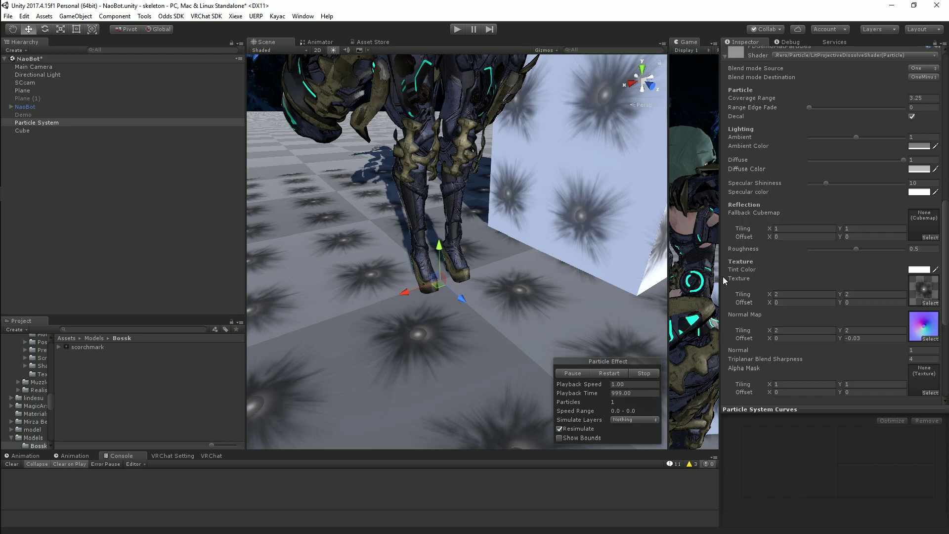
{"action": "left_click", "coordinate": [791, 238]}
{"action": "left_click", "coordinate": [784, 302]}
{"action": "type", "text": ".5"}
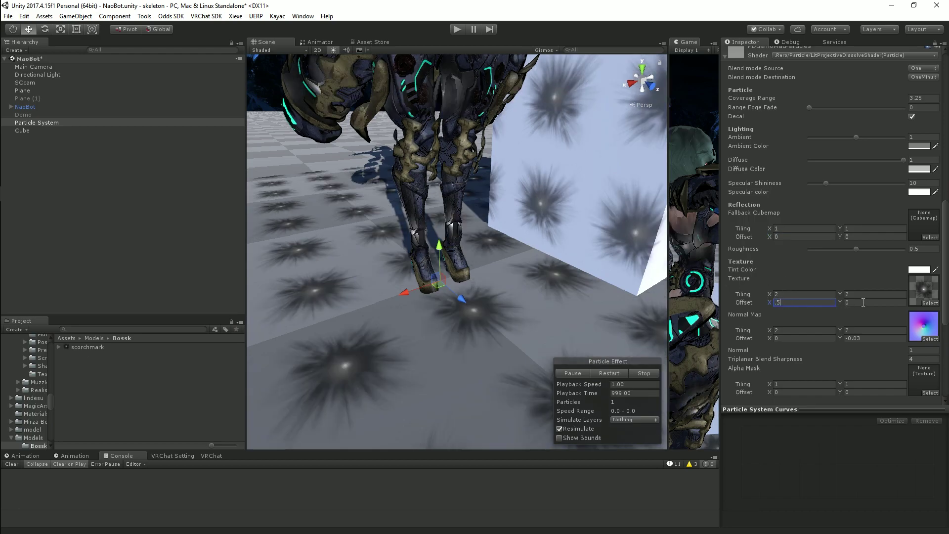
{"action": "left_click", "coordinate": [861, 302]}
{"action": "type", "text": ".5"}
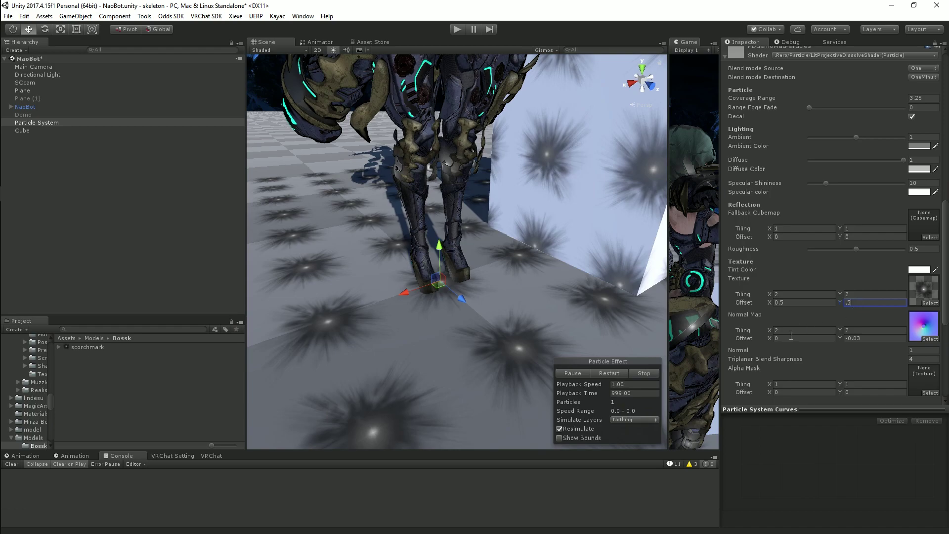
Set the normal map's Offset to X 0.5 and Y 0.47
{"action": "left_click", "coordinate": [793, 338]}
{"action": "type", "text": ".5"}
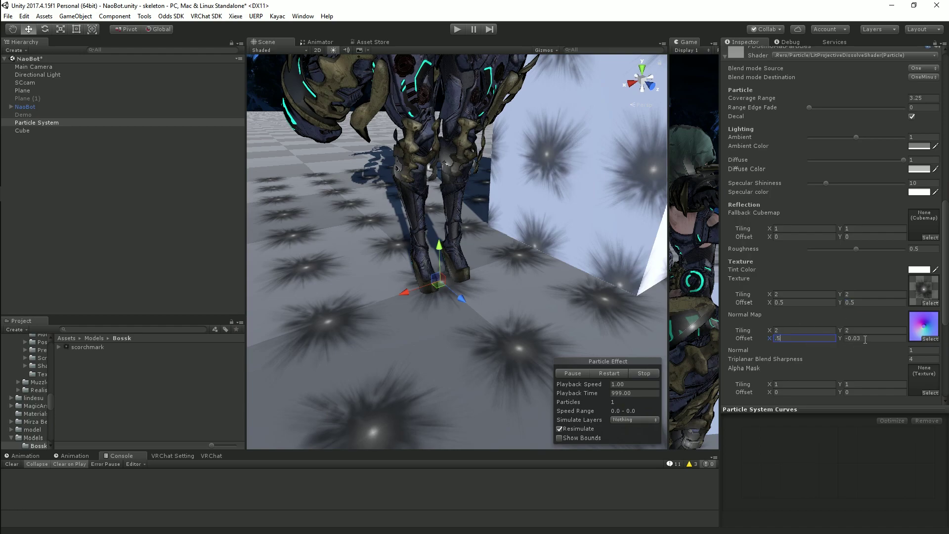
{"action": "left_click", "coordinate": [866, 339]}
{"action": "type", "text": ".5"}
{"action": "key", "text": "Return"}
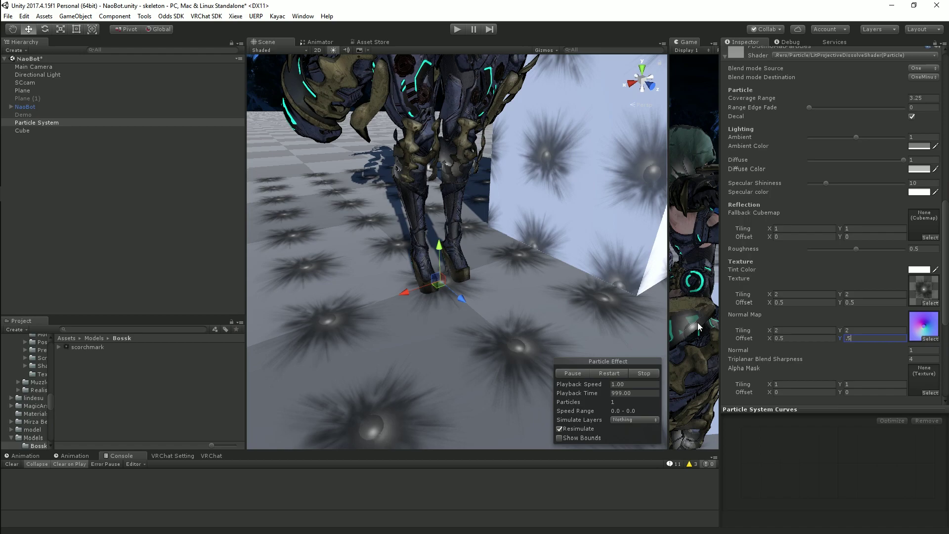
{"action": "left_click_drag", "start_coordinate": [838, 339], "coordinate": [840, 339]}
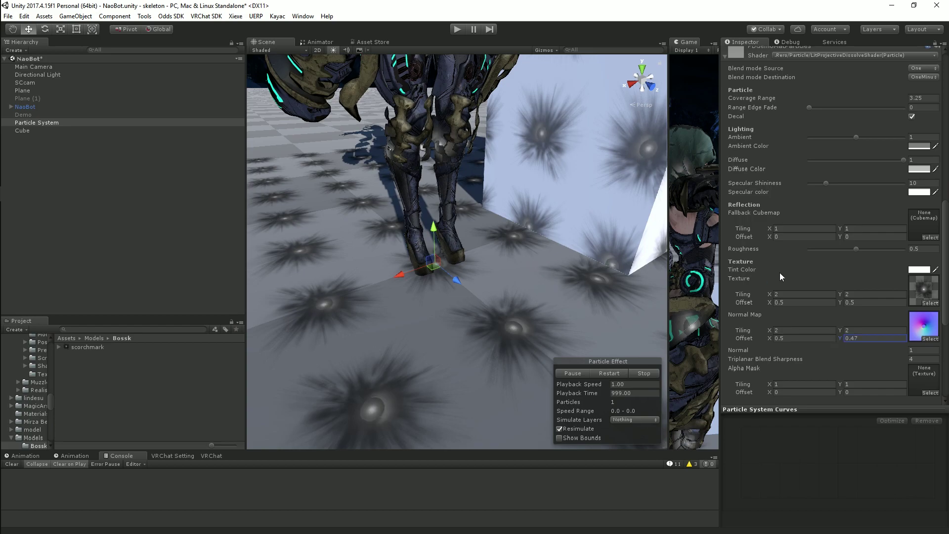
Reduce the material's Coverage Range to 0.28 and set its Range Edge Fade to 0.047 so a single soft-edged mark is projected
{"action": "scroll", "coordinate": [803, 285], "scroll_direction": "up", "scroll_amount": 8}
{"action": "left_click_drag", "start_coordinate": [887, 308], "coordinate": [841, 306]}
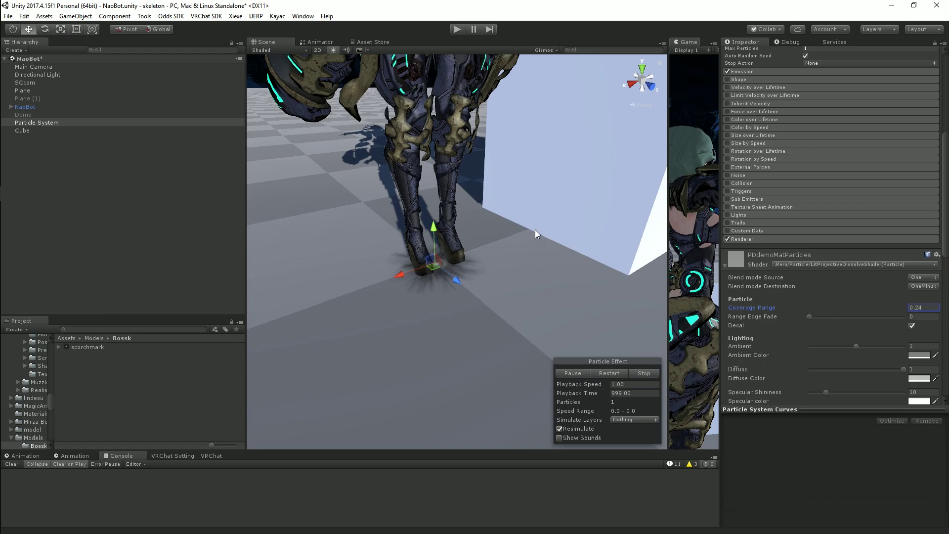
{"action": "scroll", "coordinate": [533, 230], "scroll_direction": "up", "scroll_amount": 4}
{"action": "mouse_move", "coordinate": [532, 230]}
{"action": "middle_mouse_down"}
{"action": "mouse_move", "coordinate": [532, 250]}
{"action": "mouse_move", "coordinate": [536, 230]}
{"action": "middle_mouse_up"}
{"action": "scroll", "coordinate": [532, 249], "scroll_direction": "up", "scroll_amount": 3}
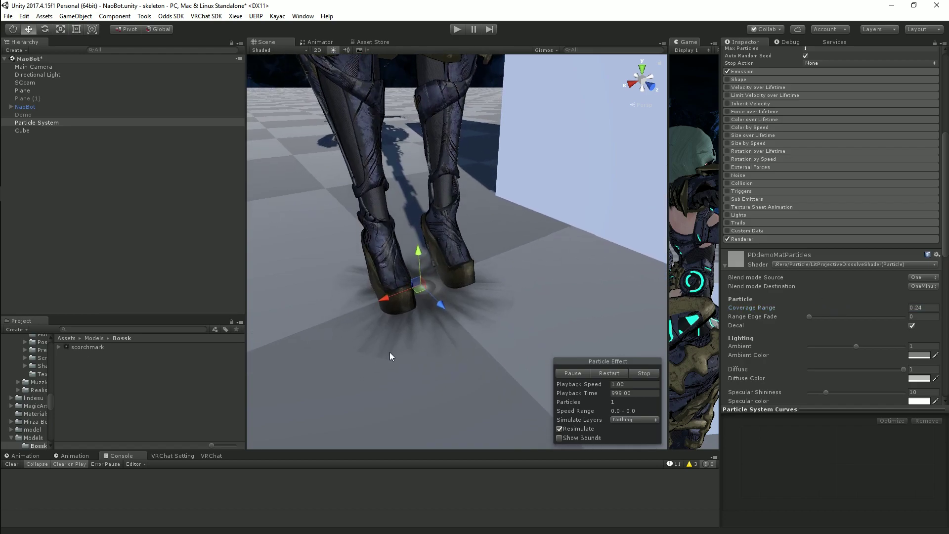
{"action": "left_click_drag", "start_coordinate": [809, 316], "coordinate": [813, 316]}
{"action": "left_click_drag", "start_coordinate": [468, 295], "coordinate": [505, 289], "text": "alt"}
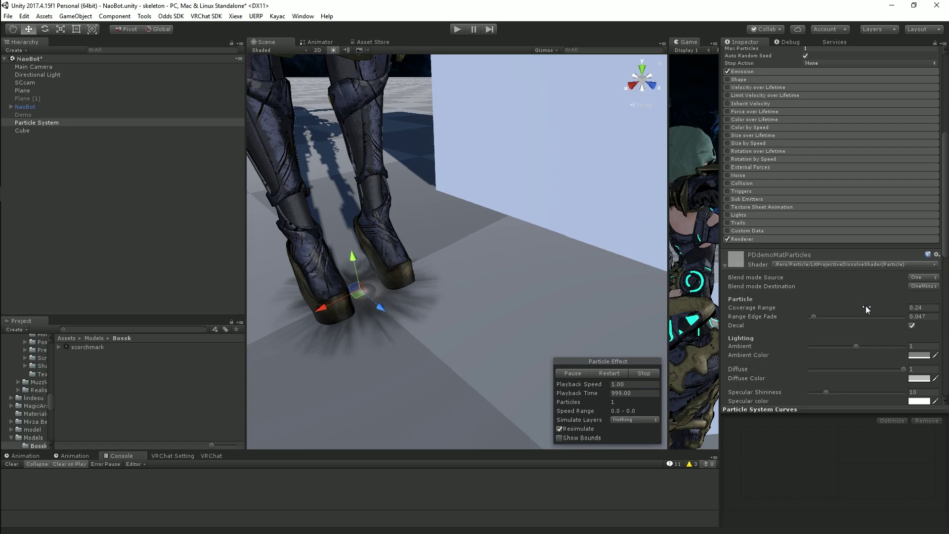
{"action": "left_click_drag", "start_coordinate": [865, 305], "coordinate": [866, 306]}
Move the particle system from the floor onto the cube's front face to project the scorch mark there
{"action": "left_click_drag", "start_coordinate": [551, 259], "coordinate": [529, 294], "text": "alt"}
{"action": "middle_click_drag", "start_coordinate": [529, 294], "coordinate": [502, 297]}
{"action": "left_click_drag", "start_coordinate": [503, 281], "coordinate": [496, 207], "text": "alt"}
{"action": "middle_click_drag", "start_coordinate": [496, 208], "coordinate": [450, 220]}
{"action": "left_click_drag", "start_coordinate": [337, 363], "coordinate": [546, 203]}
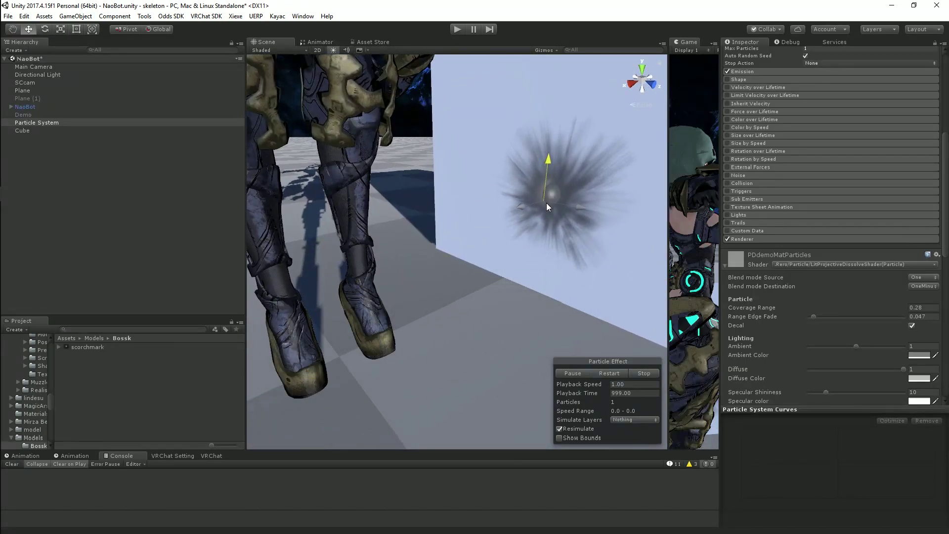
{"action": "left_click_drag", "start_coordinate": [479, 276], "coordinate": [547, 243], "text": "alt"}
{"action": "scroll", "coordinate": [546, 244], "scroll_direction": "up", "scroll_amount": 5}
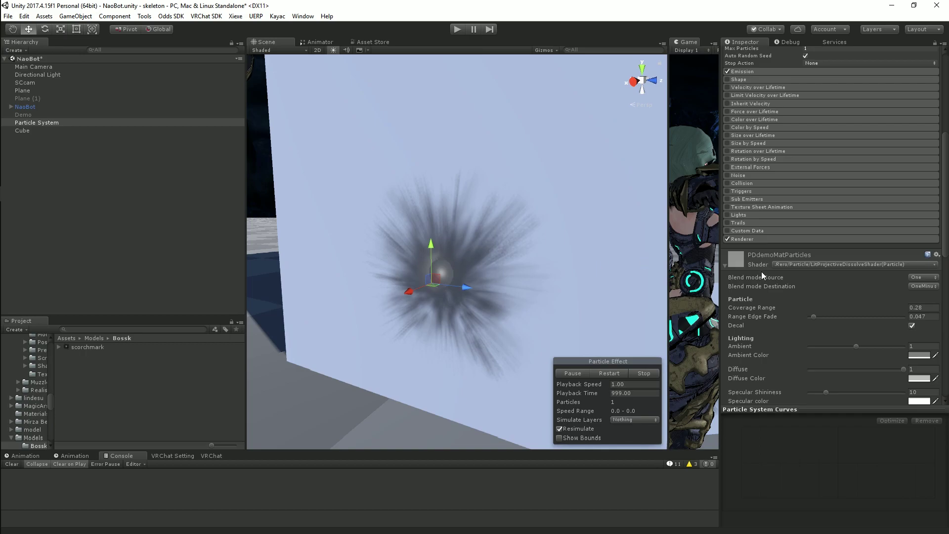
Enable the Color over Lifetime module on the particle system
{"action": "scroll", "coordinate": [797, 277], "scroll_direction": "down", "scroll_amount": 4}
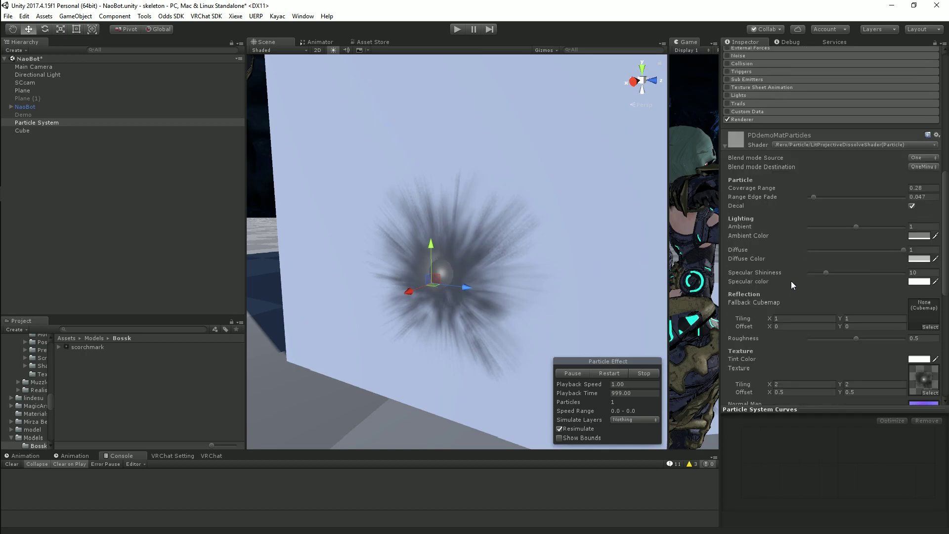
{"action": "scroll", "coordinate": [777, 286], "scroll_direction": "up", "scroll_amount": 4}
{"action": "scroll", "coordinate": [776, 286], "scroll_direction": "up", "scroll_amount": 4}
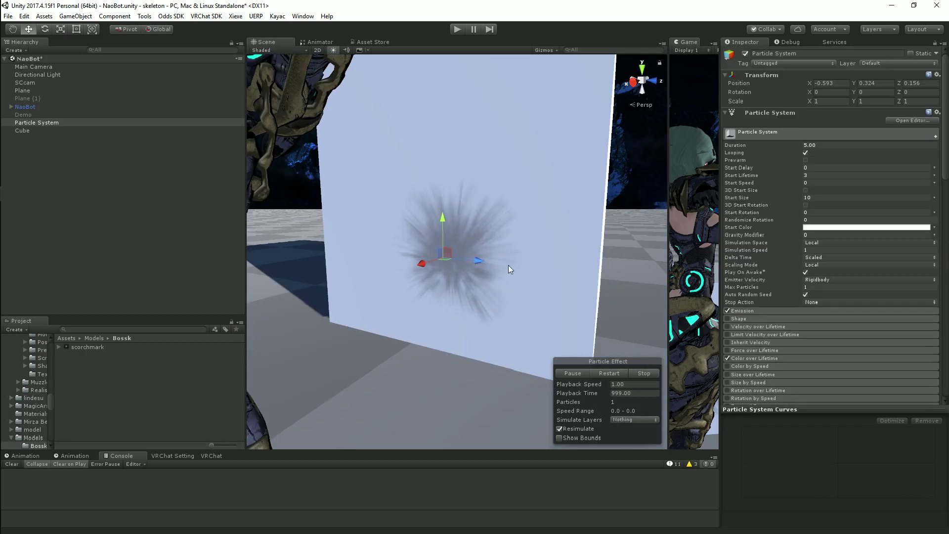
Raise the HDR brightness of the material's Tint Color to about 1.97
{"action": "scroll", "coordinate": [817, 289], "scroll_direction": "down", "scroll_amount": 10}
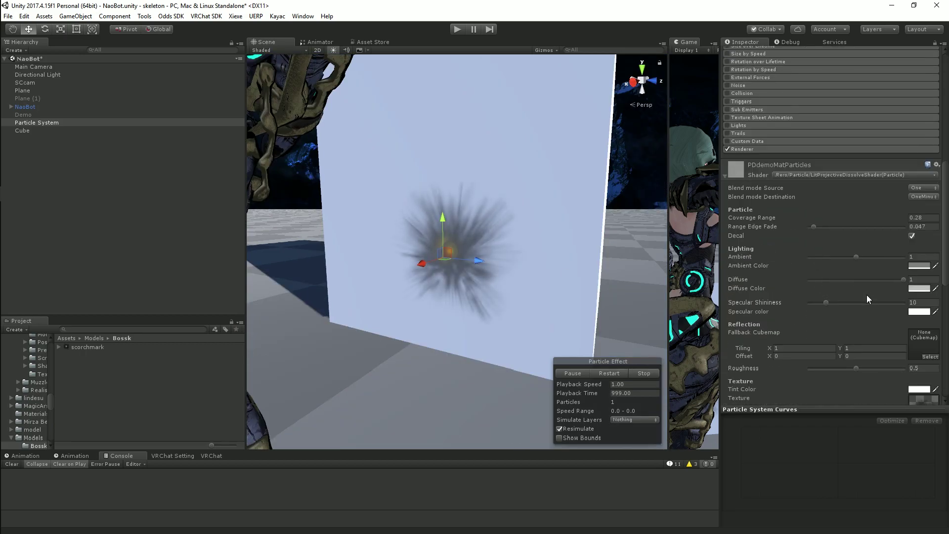
{"action": "scroll", "coordinate": [866, 294], "scroll_direction": "down", "scroll_amount": 4}
{"action": "left_click", "coordinate": [918, 270]}
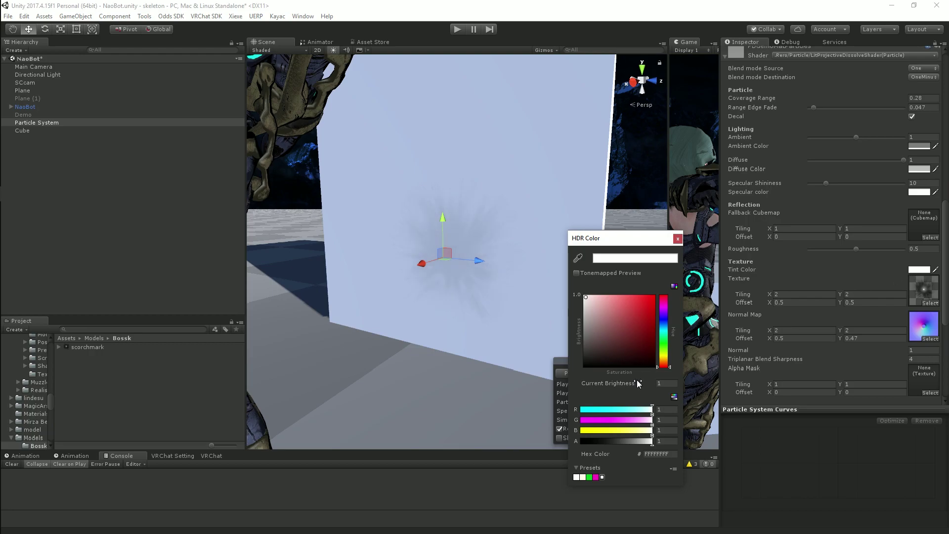
{"action": "left_click_drag", "start_coordinate": [636, 383], "coordinate": [681, 380]}
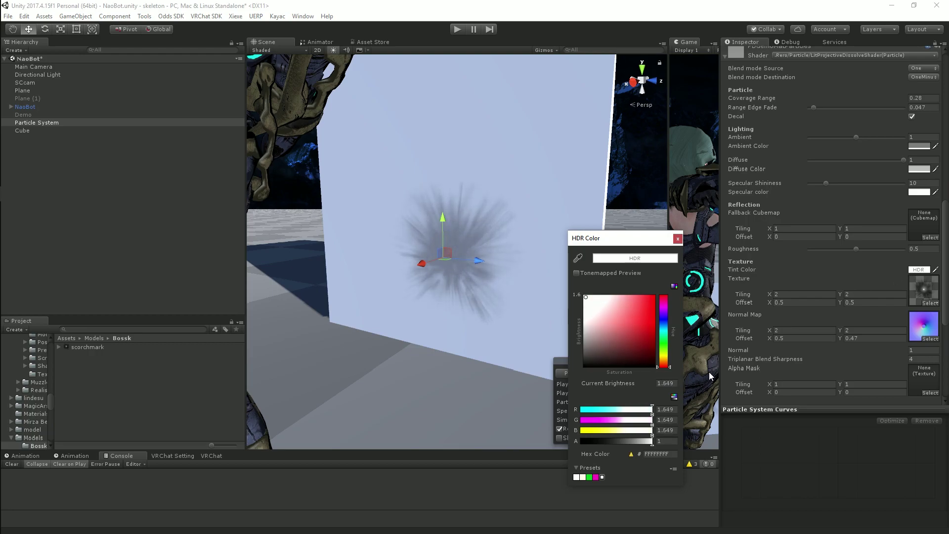
{"action": "left_click_drag", "start_coordinate": [709, 373], "coordinate": [738, 367]}
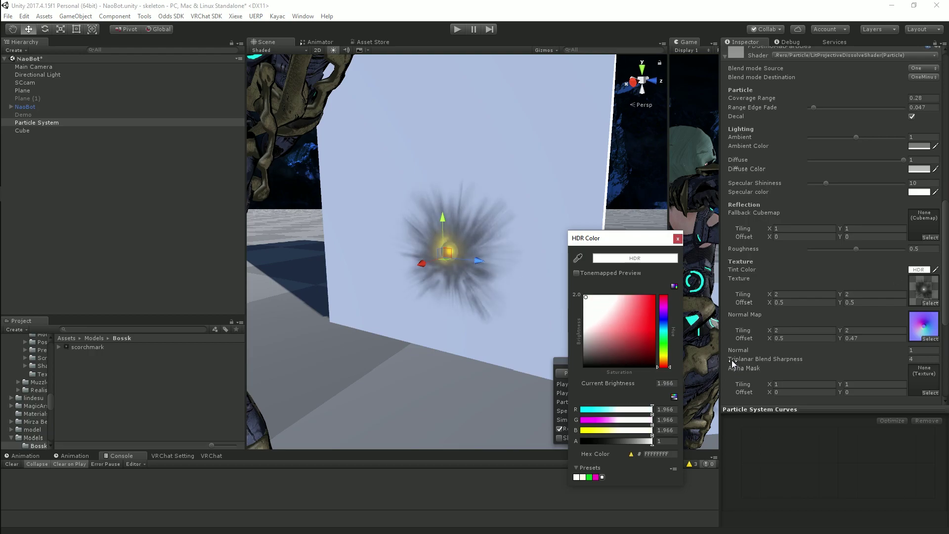
{"action": "left_click", "coordinate": [677, 239]}
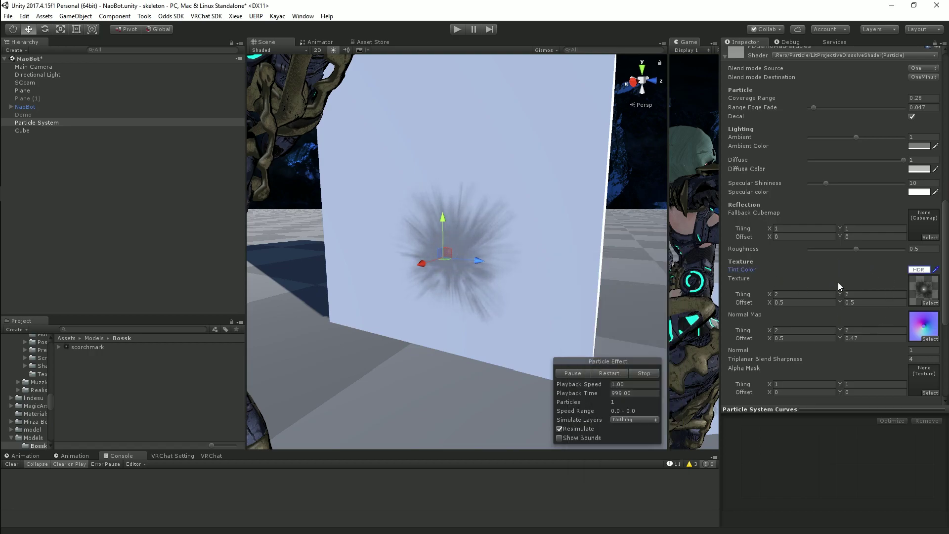
Set the material's Roughness to 0.207 and its Specular Shininess to 20.1
{"action": "left_click_drag", "start_coordinate": [856, 249], "coordinate": [828, 251]}
{"action": "scroll", "coordinate": [508, 253], "scroll_direction": "up", "scroll_amount": 3}
{"action": "scroll", "coordinate": [875, 213], "scroll_direction": "up", "scroll_amount": 1}
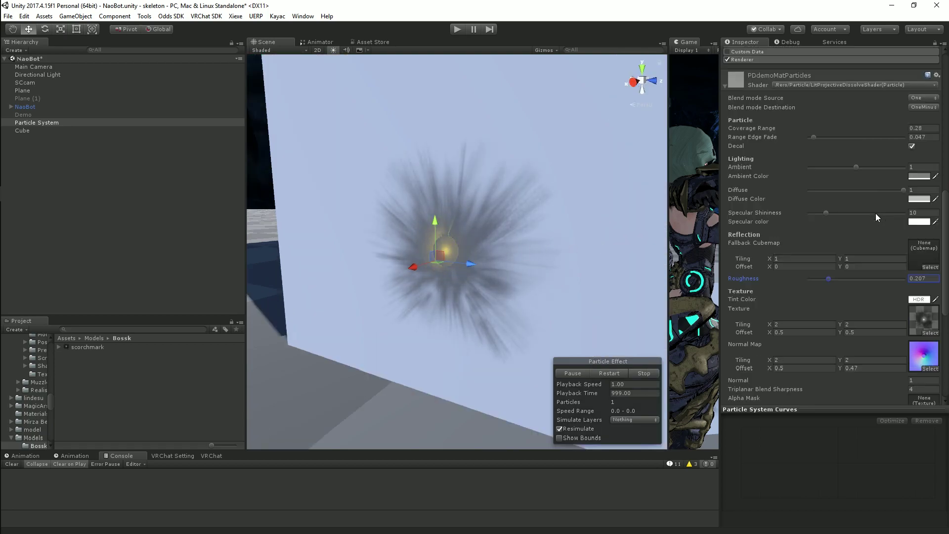
{"action": "left_click_drag", "start_coordinate": [824, 213], "coordinate": [845, 215]}
{"action": "scroll", "coordinate": [806, 238], "scroll_direction": "up", "scroll_amount": 3}
{"action": "scroll", "coordinate": [806, 239], "scroll_direction": "up", "scroll_amount": 2}
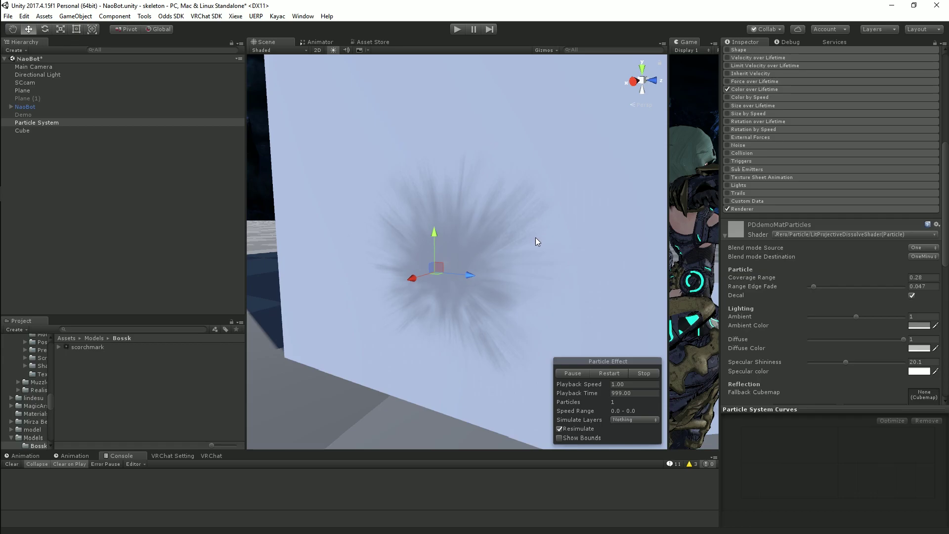
Move the particle system down to the edge where the cube meets the floor
{"action": "right_click_drag", "start_coordinate": [535, 238], "coordinate": [529, 249]}
{"action": "key", "text": "s"}
{"action": "left_click_drag", "start_coordinate": [529, 250], "coordinate": [493, 274], "text": "alt"}
{"action": "scroll", "coordinate": [494, 281], "scroll_direction": "up", "scroll_amount": 2}
{"action": "right_click_drag", "start_coordinate": [494, 280], "coordinate": [500, 302]}
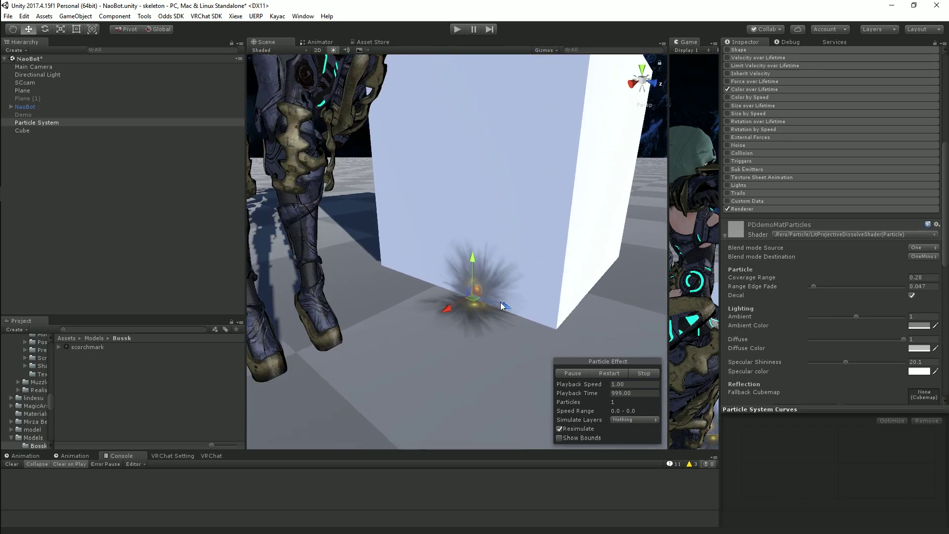
Move the particle system across the floor to the character's feet and inspect the projected mark up close
{"action": "left_click_drag", "start_coordinate": [448, 309], "coordinate": [296, 400]}
{"action": "right_click_drag", "start_coordinate": [514, 269], "coordinate": [469, 304]}
{"action": "scroll", "coordinate": [470, 302], "scroll_direction": "up", "scroll_amount": 2}
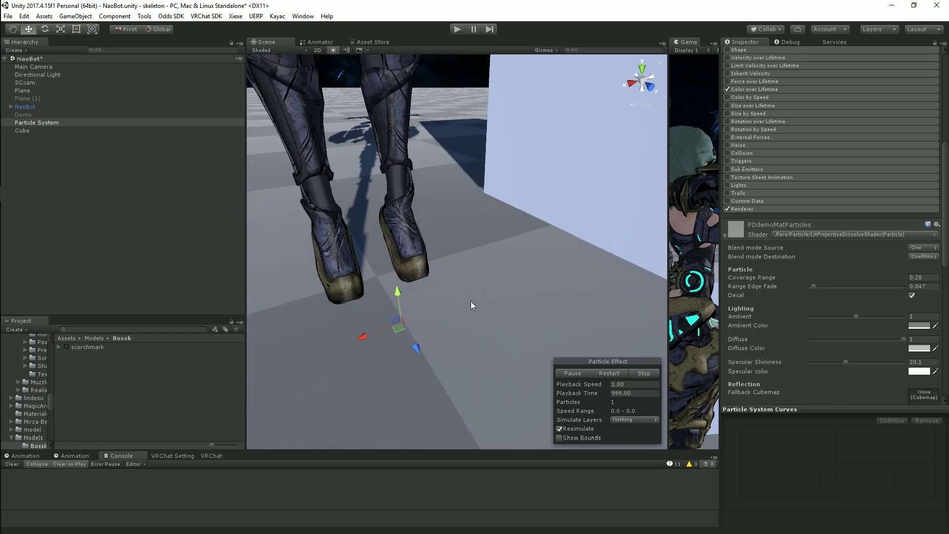
{"action": "middle_click_drag", "start_coordinate": [471, 301], "coordinate": [490, 292]}
{"action": "right_click_drag", "start_coordinate": [493, 303], "coordinate": [563, 326]}
{"action": "middle_click_drag", "start_coordinate": [415, 259], "coordinate": [578, 281]}
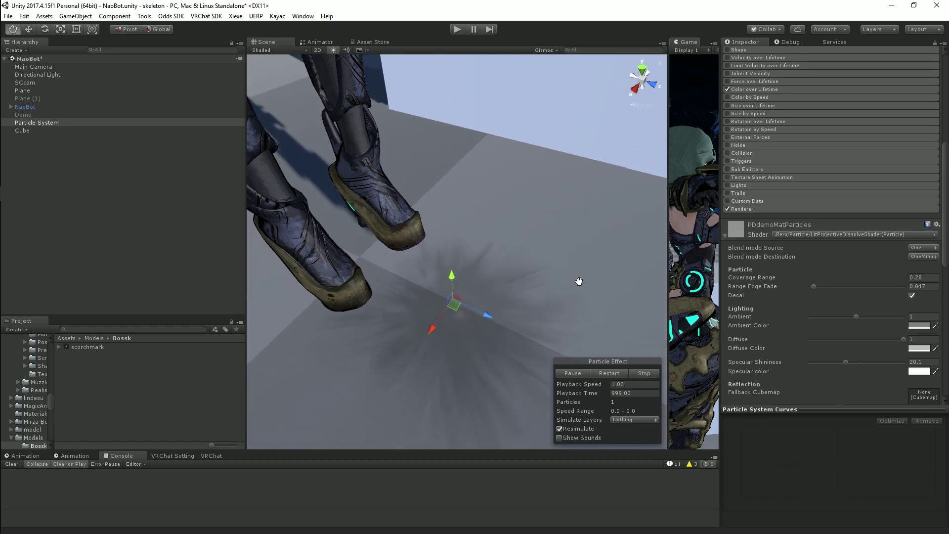
{"action": "left_click_drag", "start_coordinate": [578, 281], "coordinate": [538, 235], "text": "alt"}
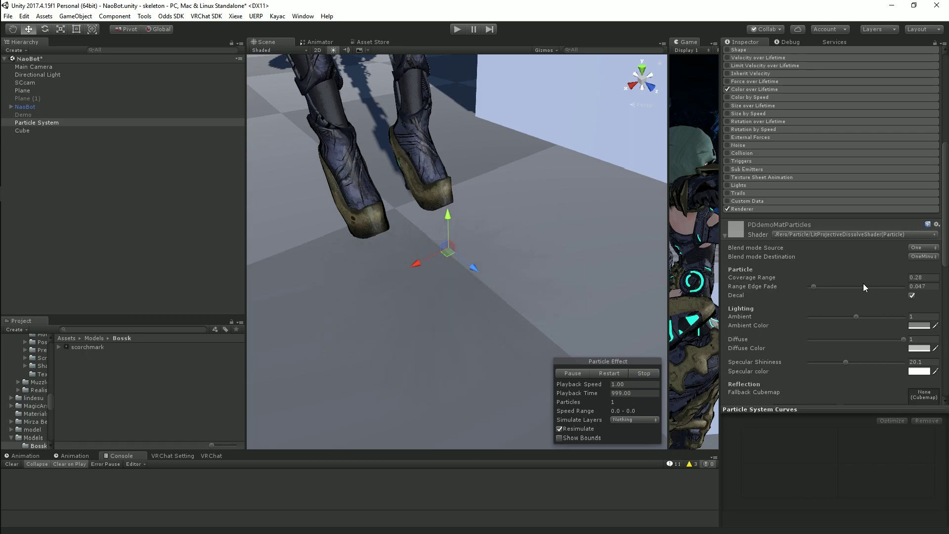
Try enabling Distort Texture with a Distortion Speed of 0.21 and a Distortion Scale of 0.3
{"action": "scroll", "coordinate": [784, 286], "scroll_direction": "down", "scroll_amount": 10}
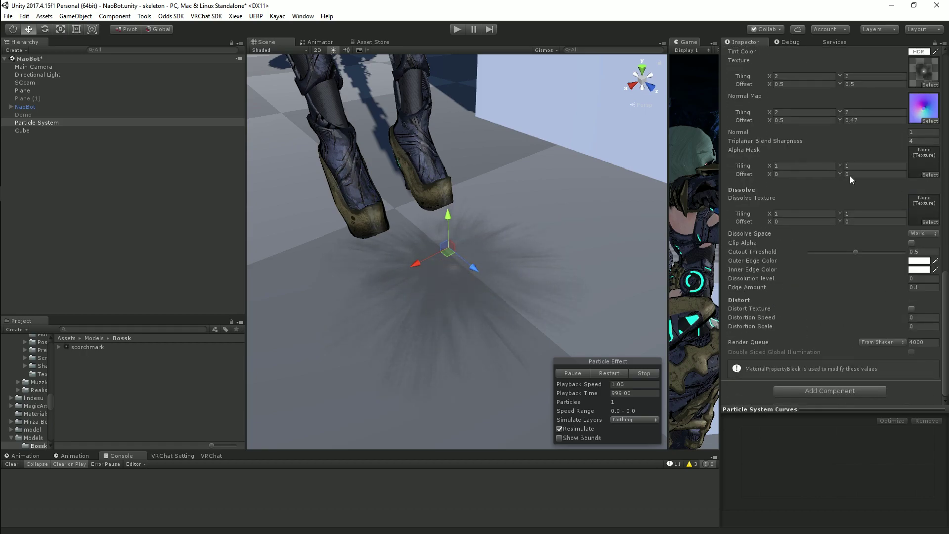
{"action": "left_click", "coordinate": [911, 308]}
{"action": "left_click_drag", "start_coordinate": [910, 317], "coordinate": [896, 329]}
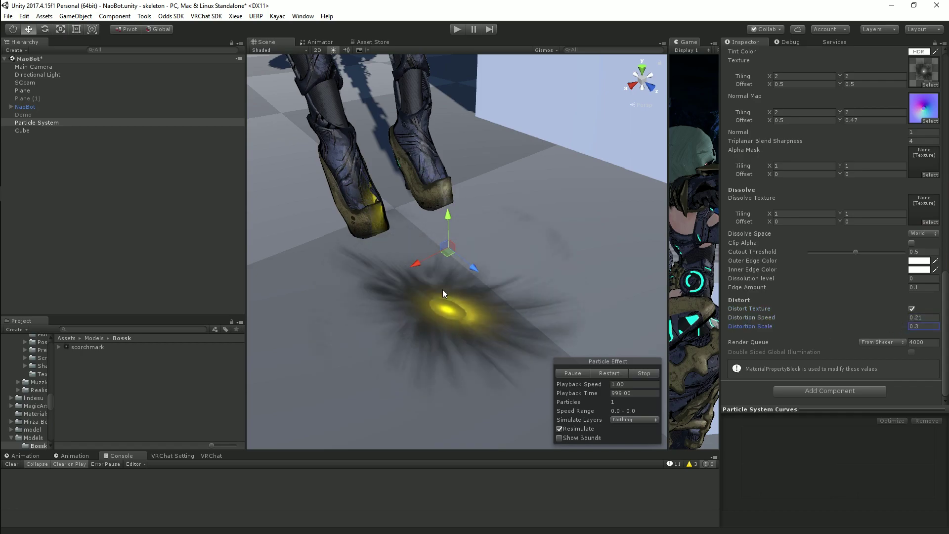
Turn off Distort Texture and reset both Distortion Speed and Distortion Scale to 0
{"action": "left_click", "coordinate": [920, 317]}
{"action": "type", "text": "0"}
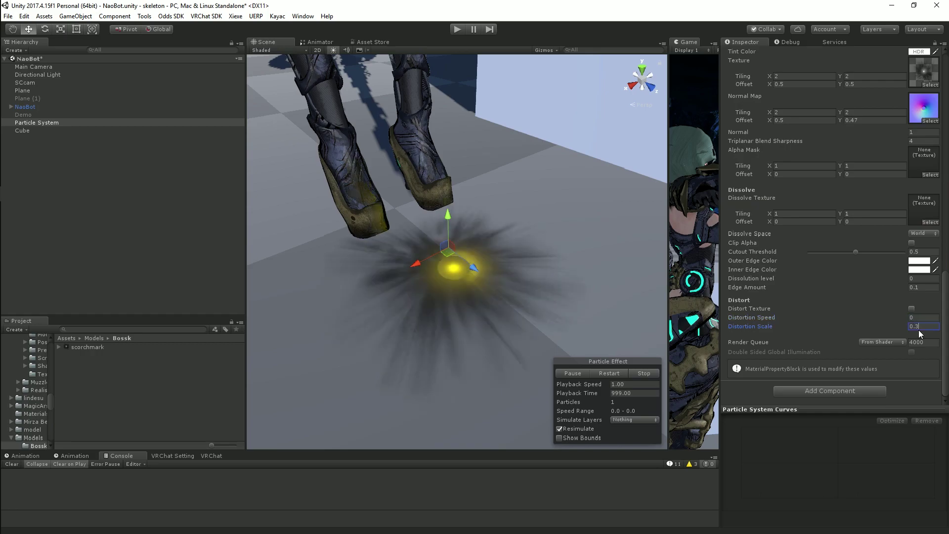
{"action": "key", "text": "Tab"}
{"action": "type", "text": "0"}
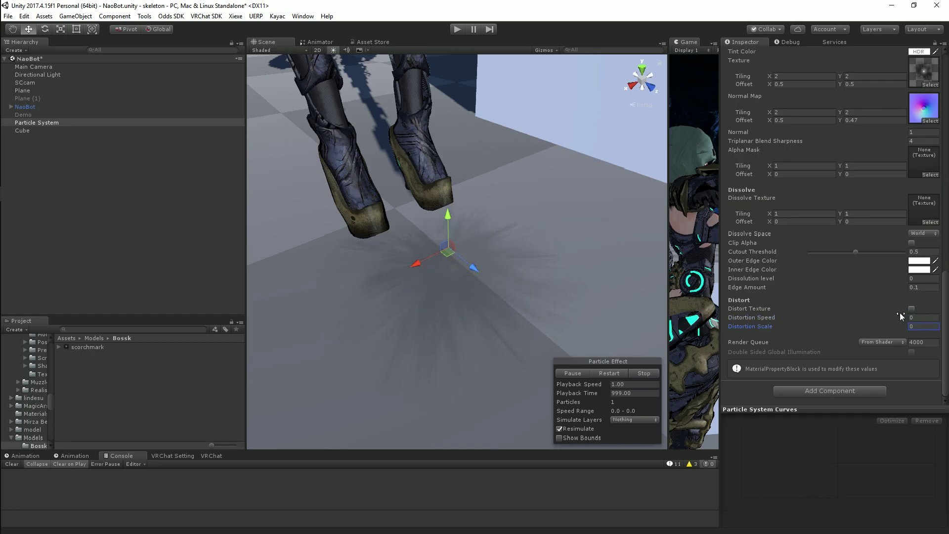
Move the particle system back to the base of the cube's front face and deselect it
{"action": "scroll", "coordinate": [580, 260], "scroll_direction": "down", "scroll_amount": 10}
{"action": "right_click_drag", "start_coordinate": [545, 322], "coordinate": [570, 275]}
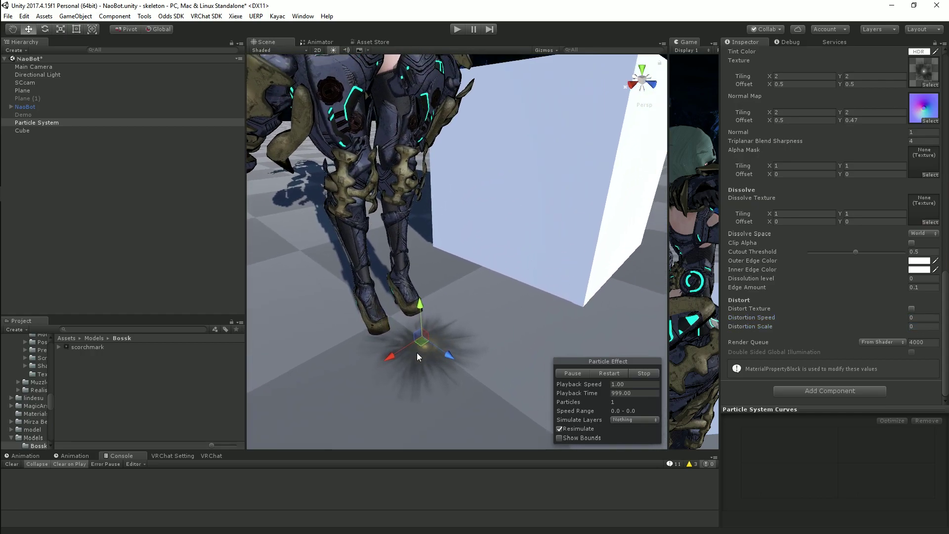
{"action": "left_click_drag", "start_coordinate": [420, 344], "coordinate": [448, 279]}
{"action": "left_click", "coordinate": [525, 212]}
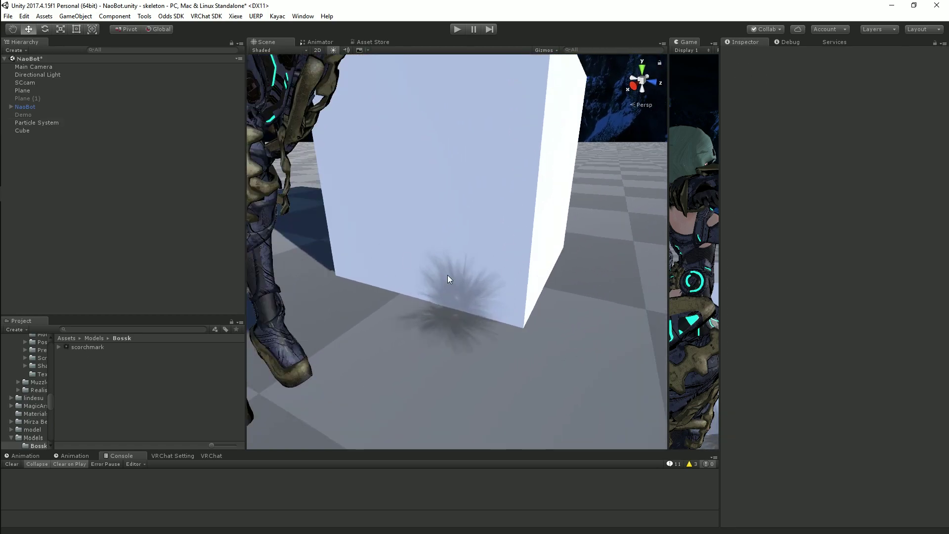
Select the particle system and raise it along the cube's face to a Y position of about 0.3
{"action": "left_click", "coordinate": [45, 123]}
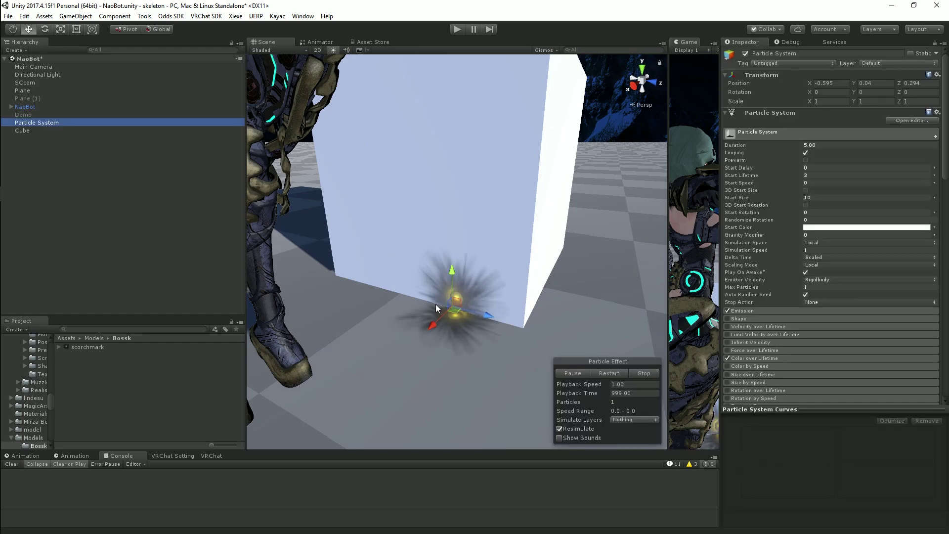
{"action": "left_click_drag", "start_coordinate": [453, 269], "coordinate": [452, 225]}
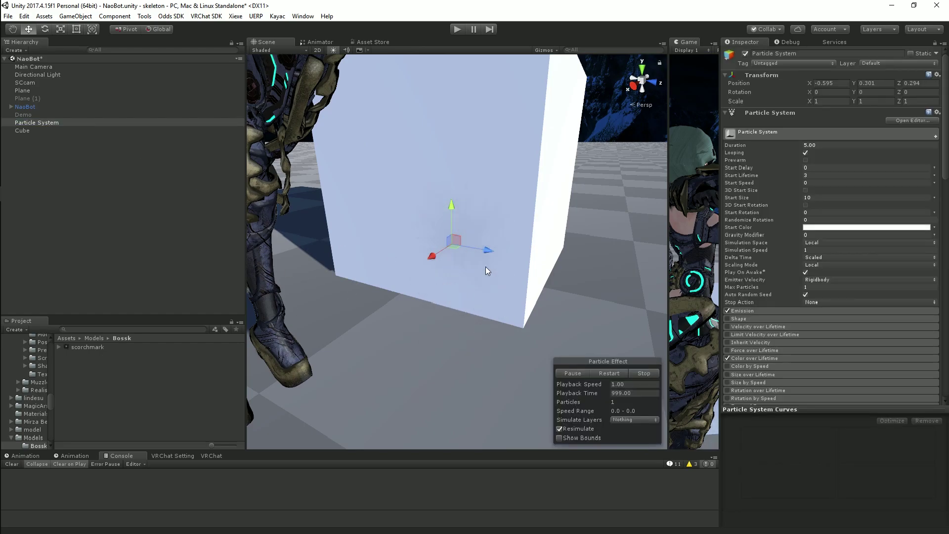